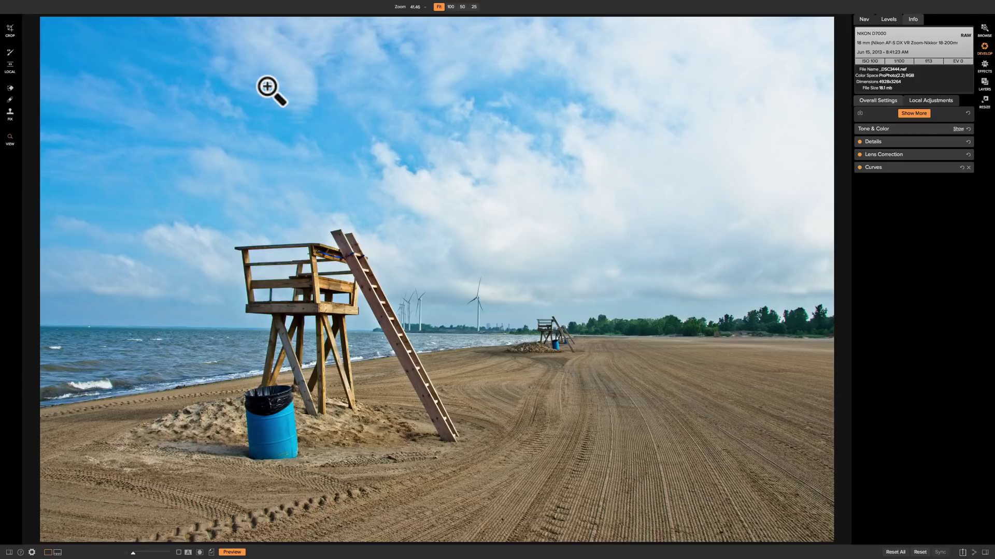
# Step: Compare the photo with and without its edits, and review its Tone & Color, Details, Lens Correction and Curves settings
pyautogui.hotkey('ctrl', 'p')
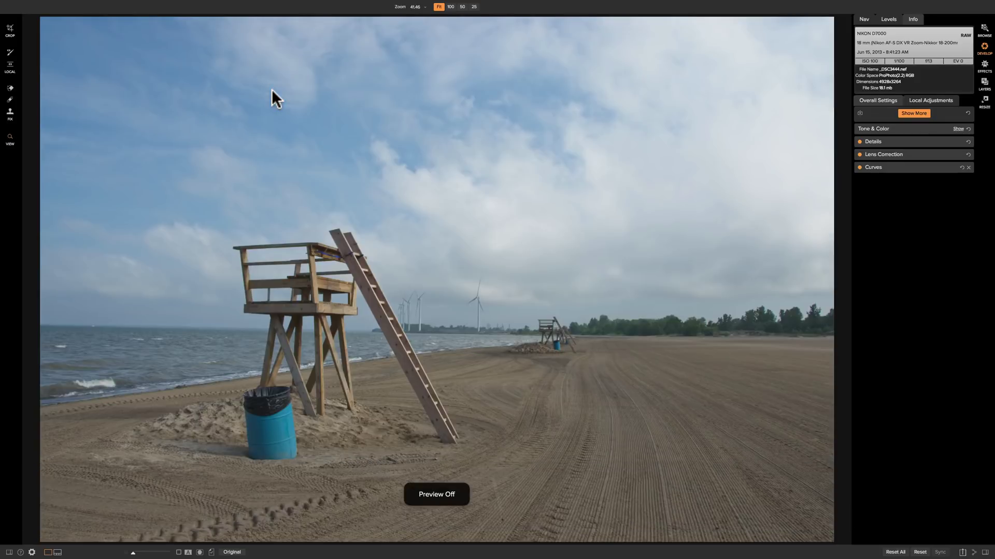
pyautogui.hotkey('ctrl', 'p')
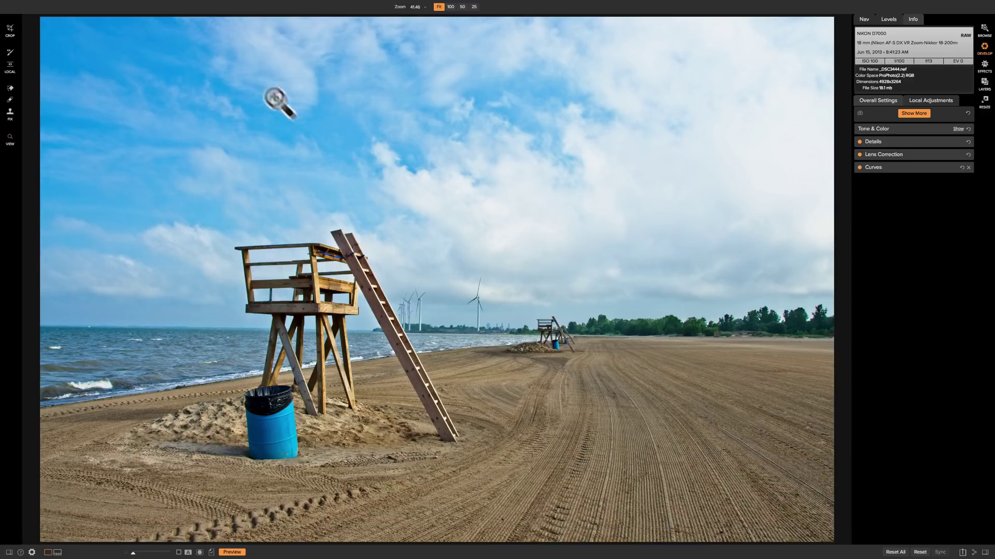
pyautogui.click(923, 129)
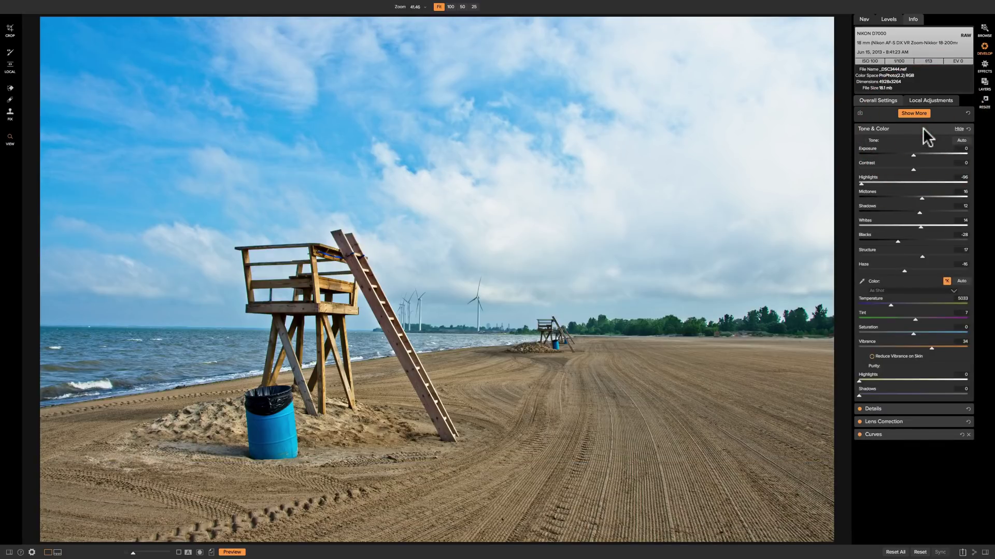
pyautogui.click(923, 128)
pyautogui.click(919, 140)
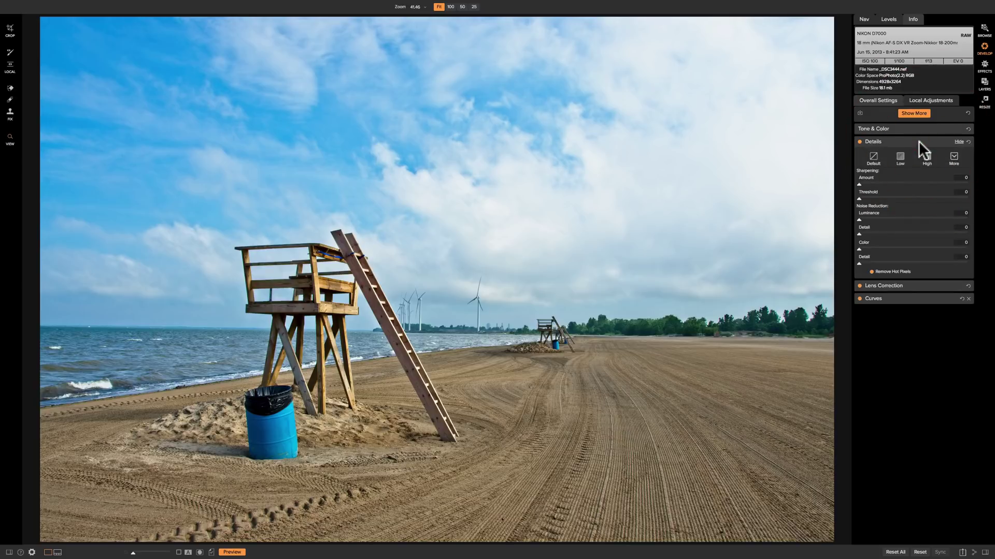
pyautogui.click(919, 141)
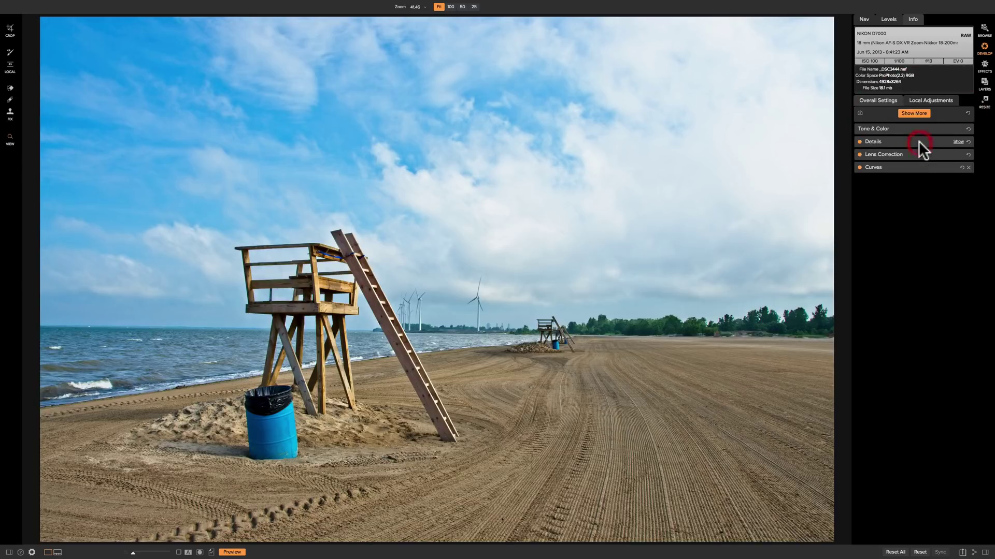
pyautogui.click(915, 156)
pyautogui.click(915, 154)
pyautogui.click(911, 167)
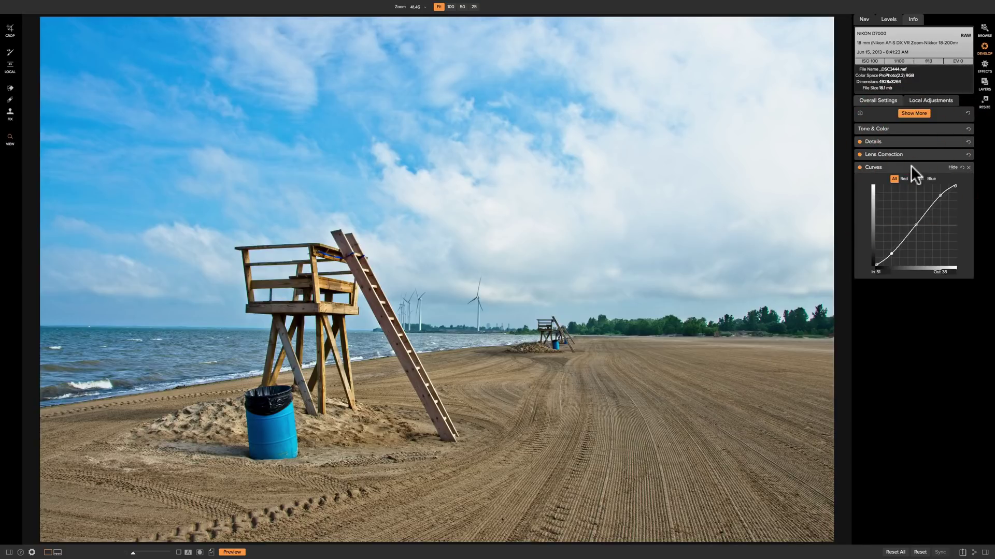
pyautogui.click(911, 167)
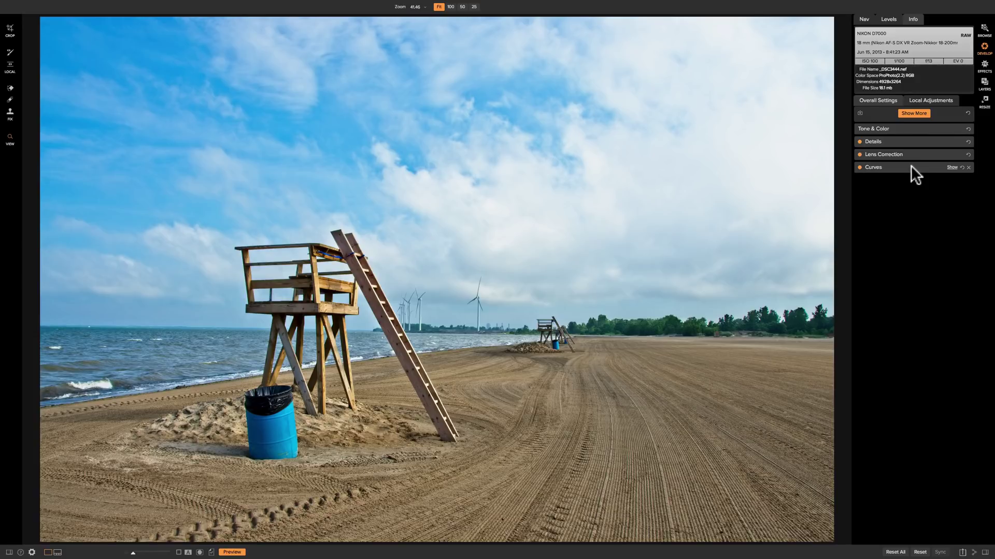
# Step: Add a Dynamic Contrast filter in Effects and compare the photo with the filter off and on
pyautogui.click(978, 64)
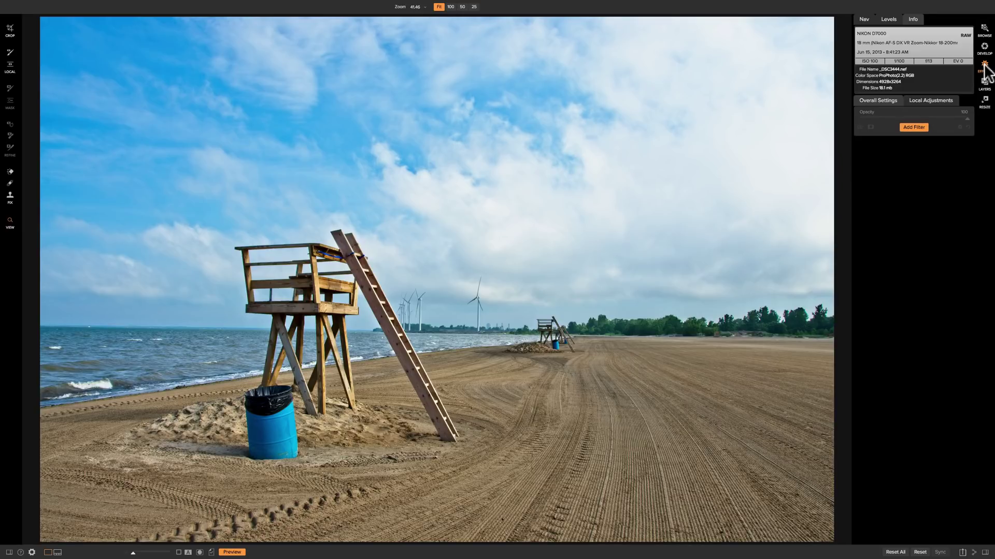
pyautogui.click(909, 128)
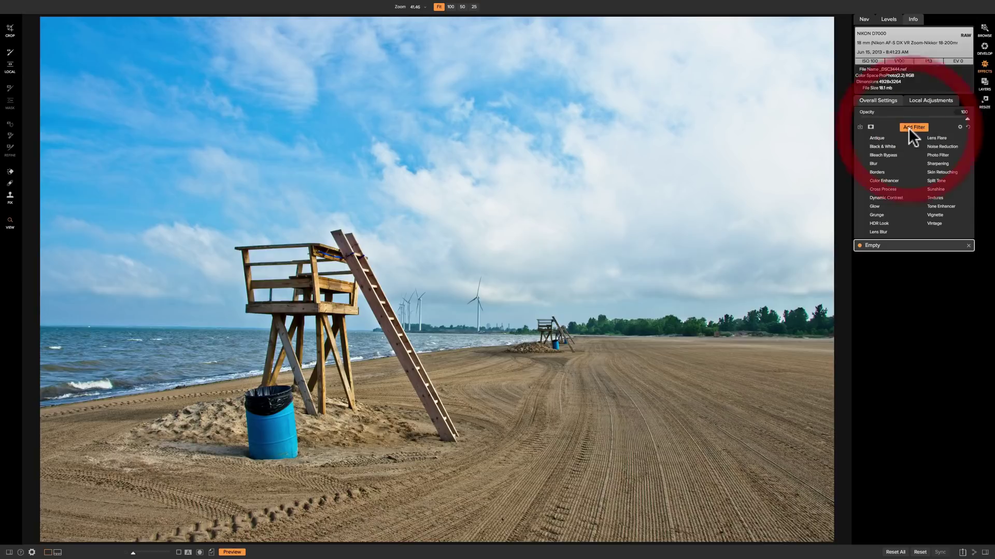
pyautogui.click(885, 196)
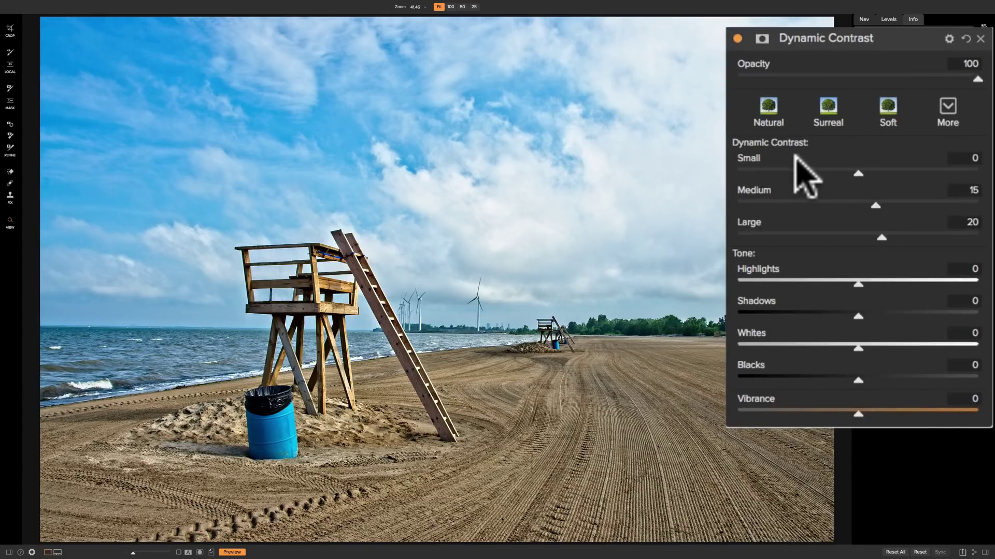
pyautogui.click(737, 37)
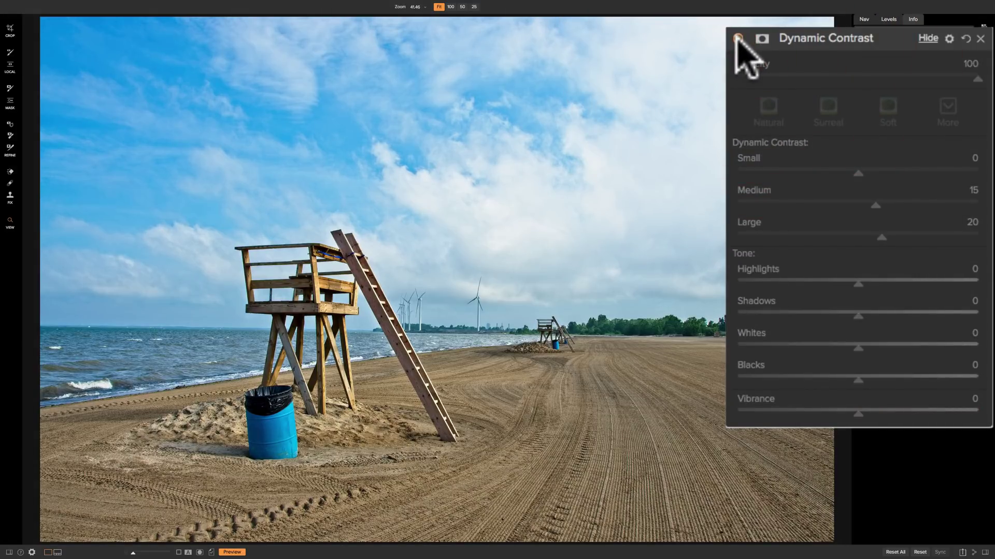
pyautogui.click(737, 38)
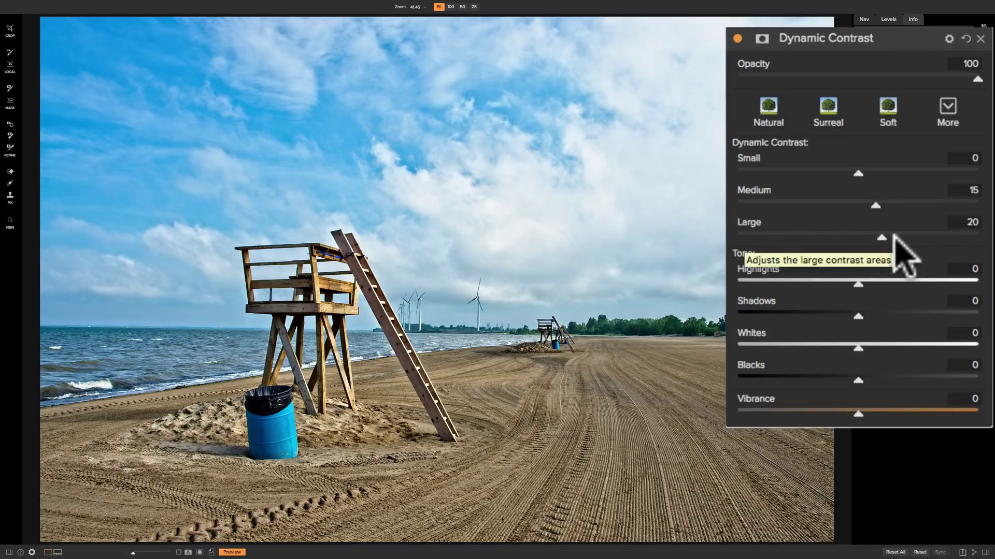
# Step: Try the Natural, Surreal and Soft styles of the Dynamic Contrast filter, resetting the filter after the first try
pyautogui.click(768, 109)
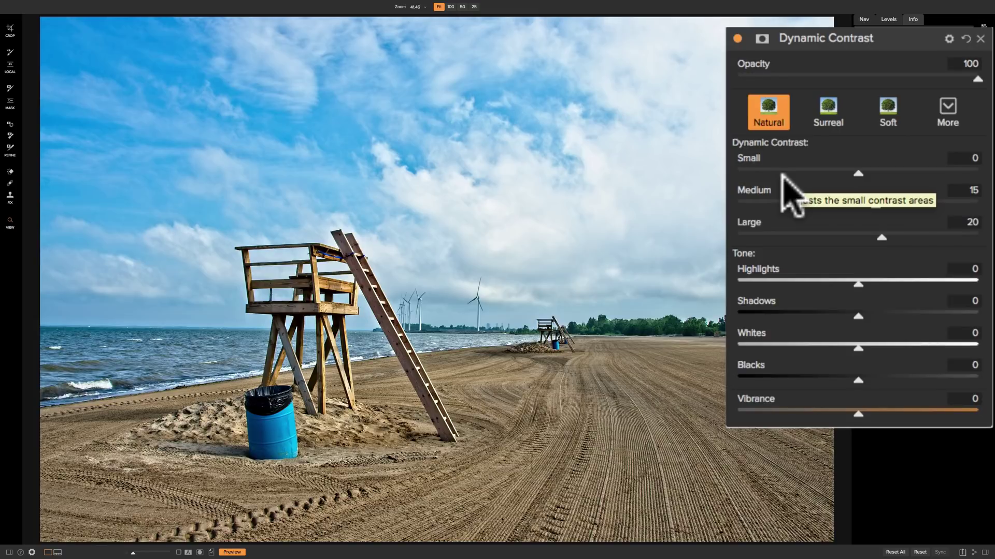
pyautogui.click(964, 34)
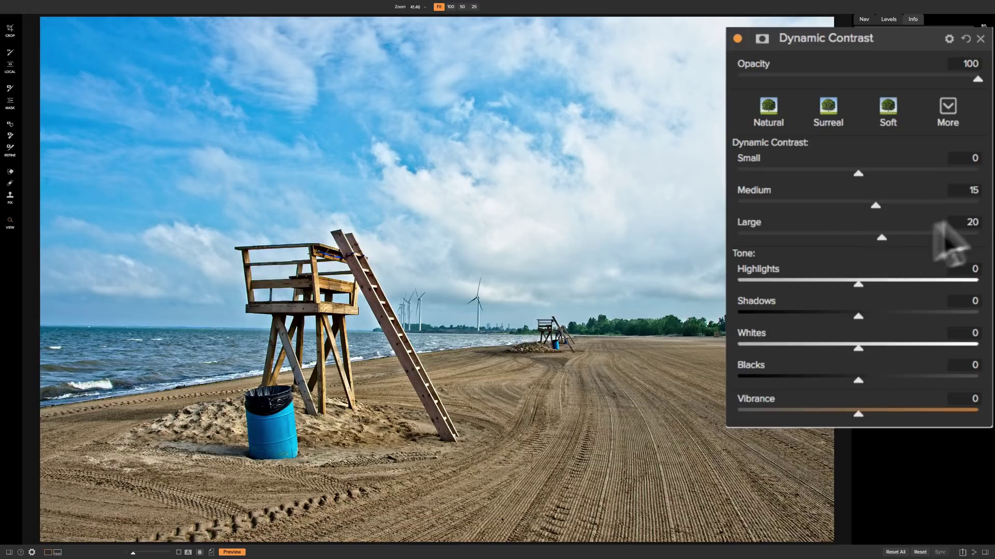
pyautogui.click(771, 112)
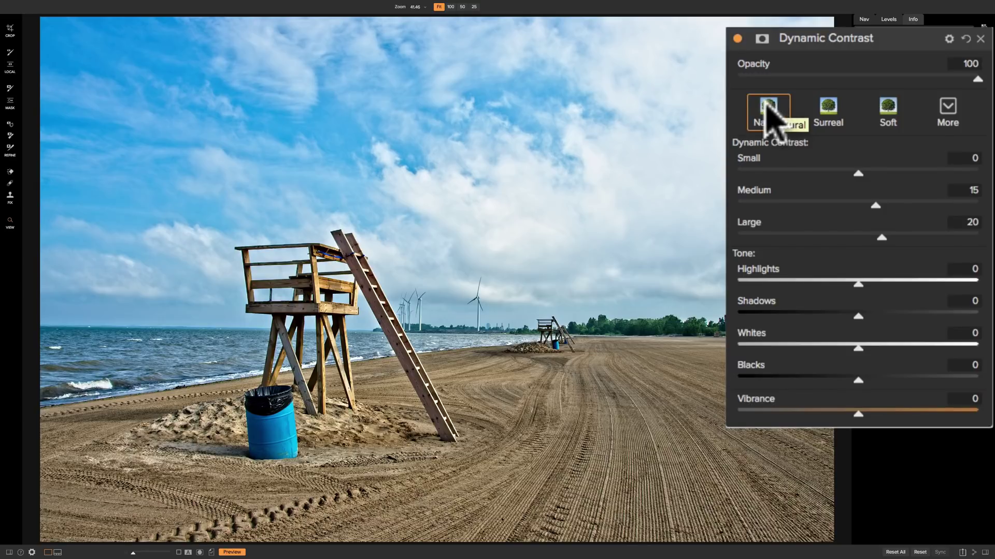
pyautogui.click(833, 111)
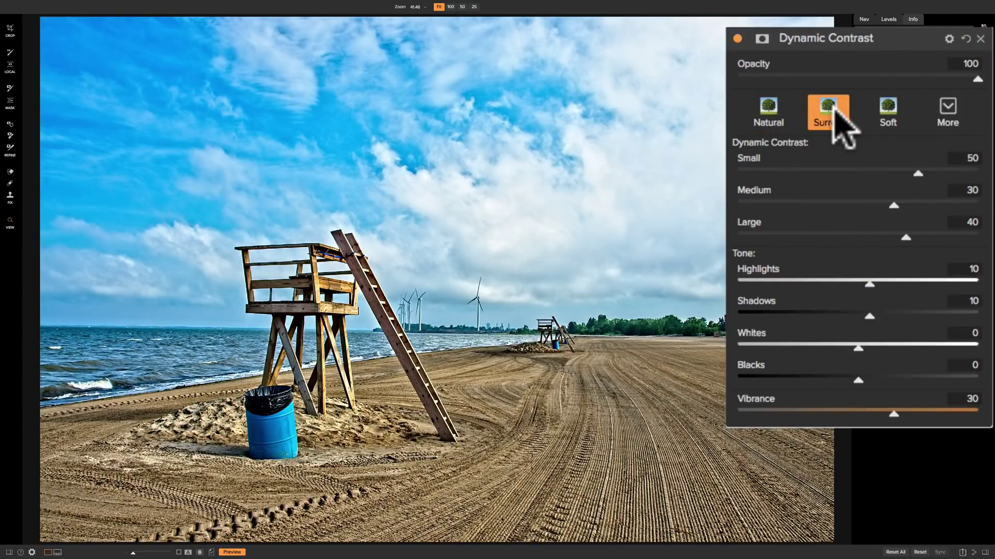
pyautogui.click(888, 116)
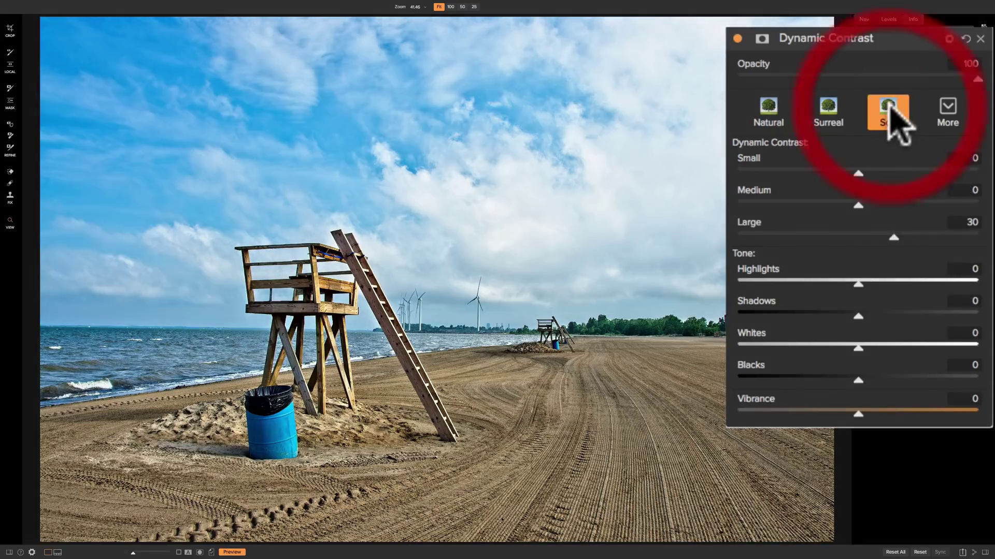
# Step: Look through the additional Dynamic Contrast styles and apply the Natural style
pyautogui.click(947, 106)
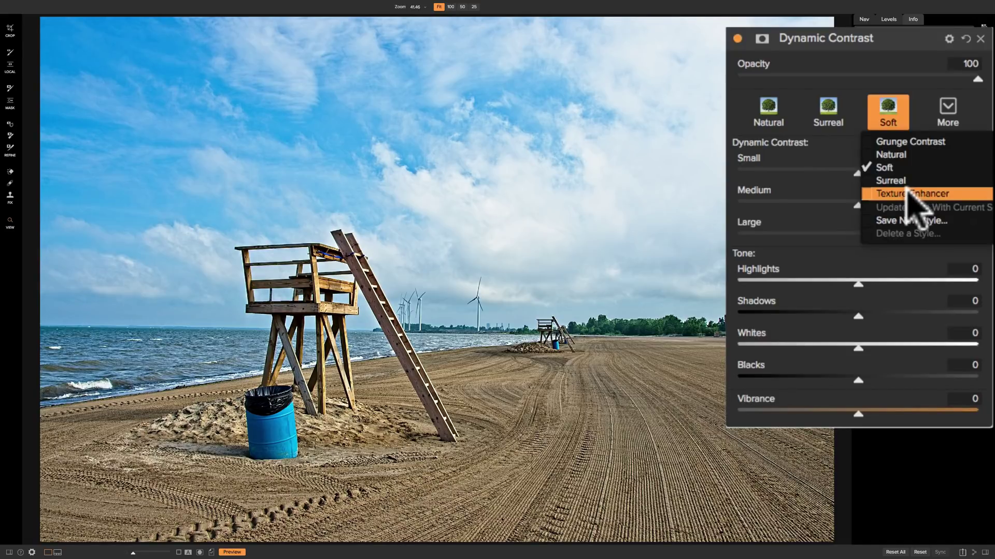
pyautogui.click(823, 140)
pyautogui.click(753, 117)
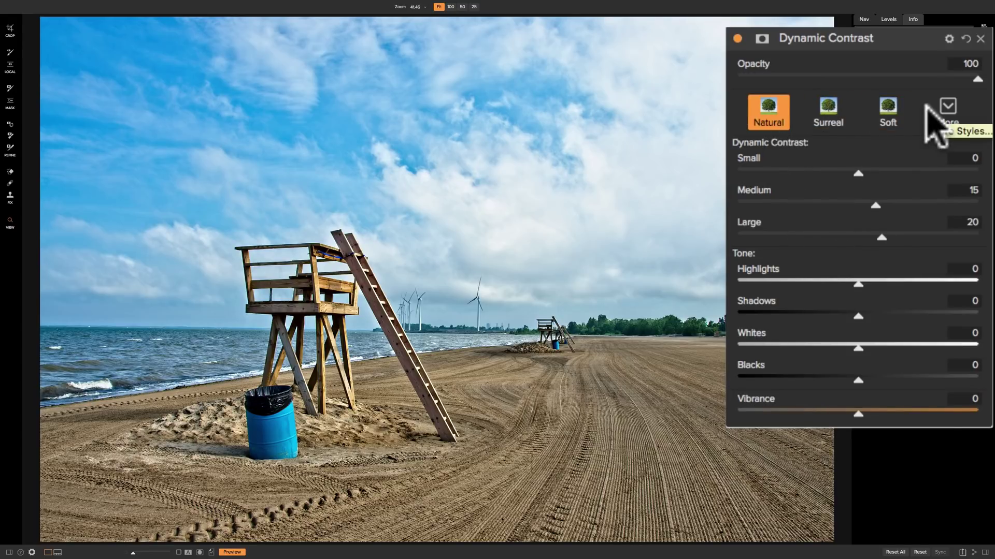
# Step: Set the Medium and Large contrast amounts to 0
pyautogui.moveTo(875, 205); pyautogui.dragTo(856, 200)
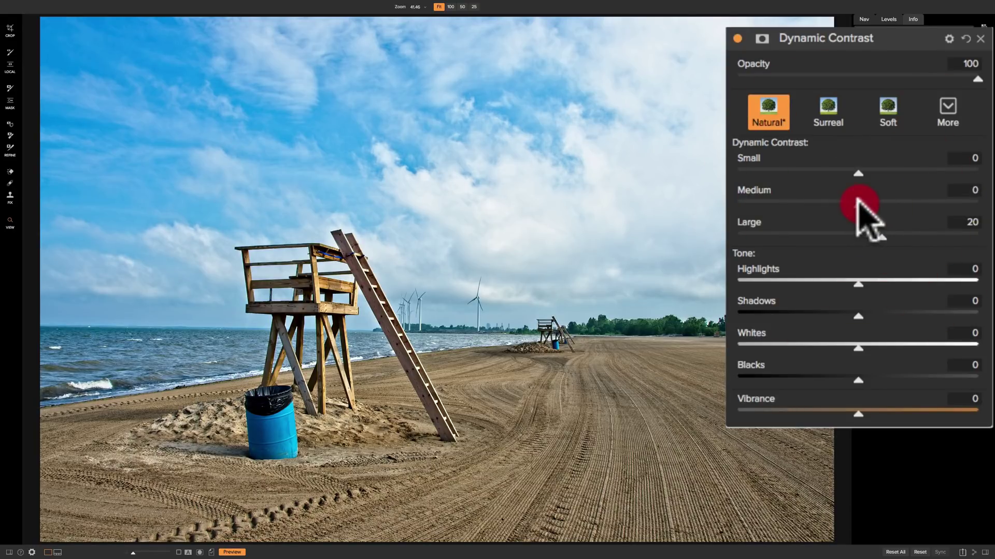
pyautogui.moveTo(880, 233); pyautogui.dragTo(857, 233)
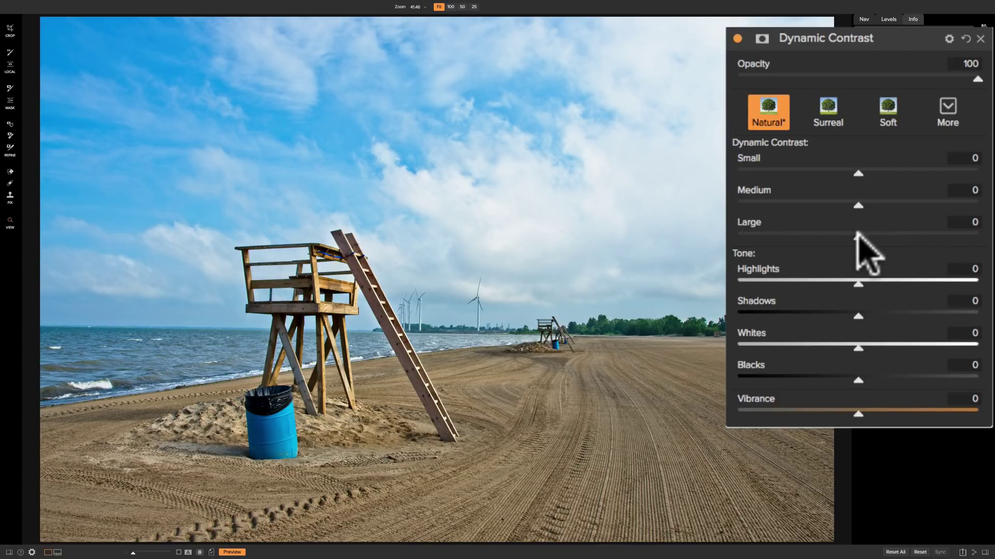
# Step: Try the Large contrast at -100 and test the Medium contrast, returning both amounts to 0
pyautogui.moveTo(855, 233); pyautogui.dragTo(738, 235)
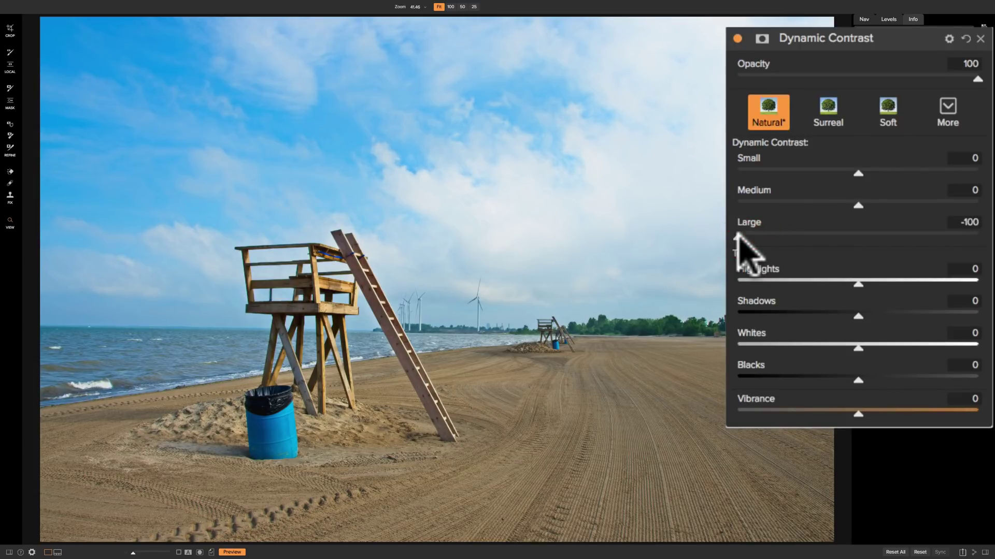
pyautogui.moveTo(737, 236); pyautogui.dragTo(849, 237)
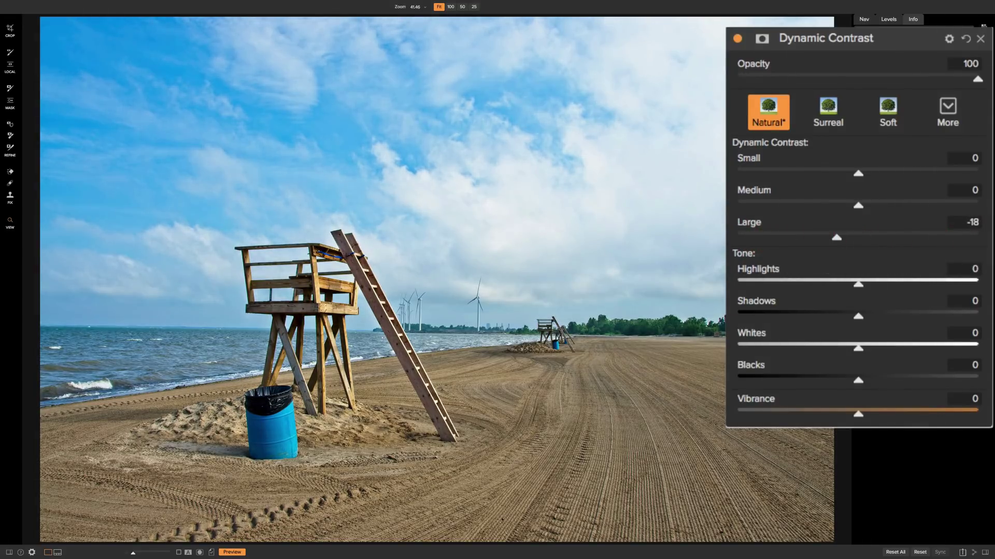
pyautogui.click(754, 223)
pyautogui.moveTo(880, 238); pyautogui.dragTo(861, 237)
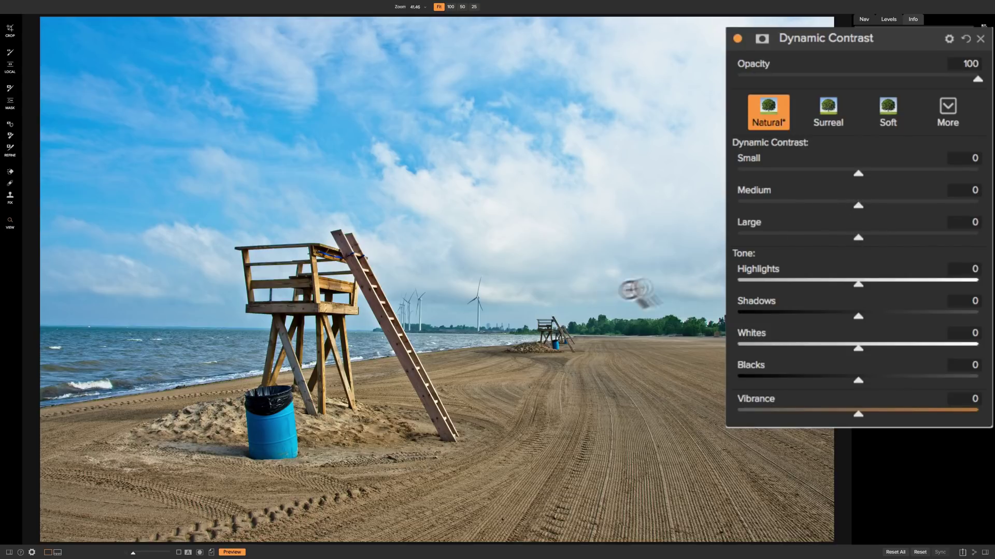
pyautogui.click(859, 203)
pyautogui.moveTo(859, 203)
pyautogui.mouseDown()
pyautogui.moveTo(978, 208)
pyautogui.moveTo(728, 202)
pyautogui.moveTo(857, 206)
pyautogui.mouseUp()
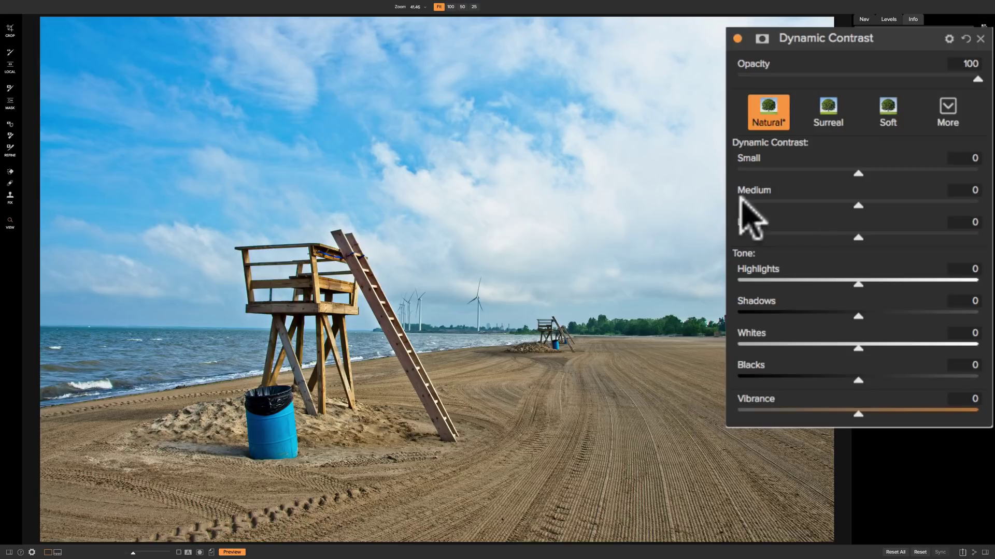
# Step: Try the Small contrast at 100 and at -100, and return it to 0
pyautogui.moveTo(857, 174); pyautogui.dragTo(951, 173)
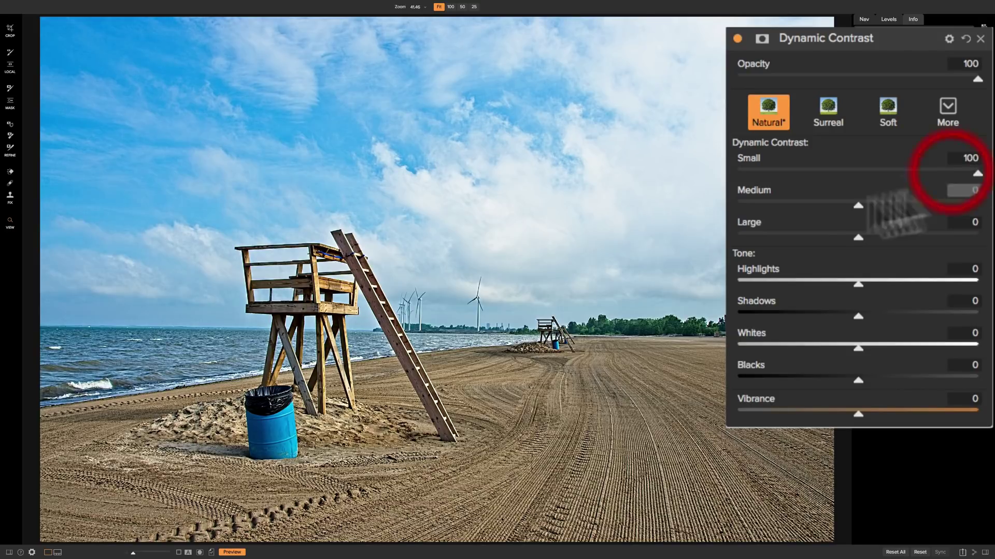
pyautogui.click(966, 190)
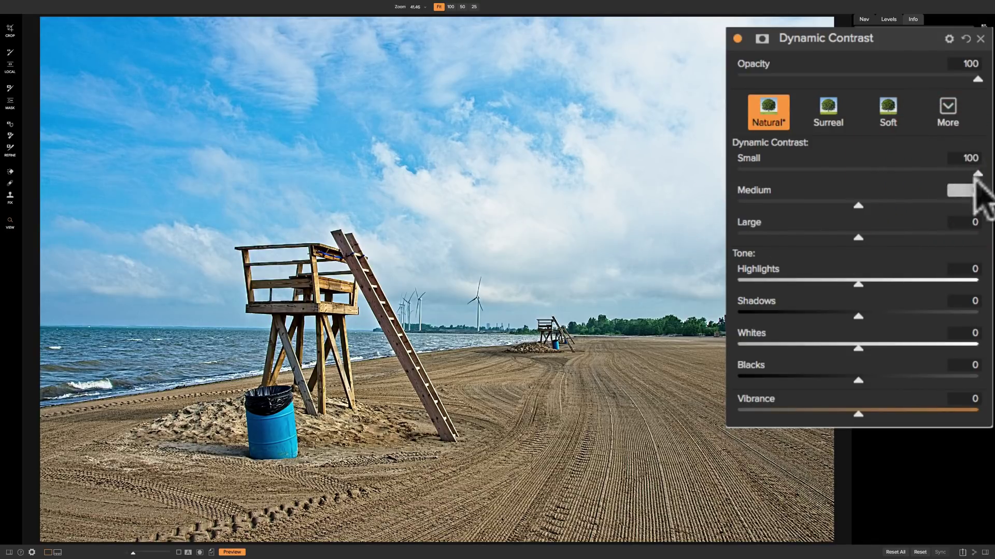
pyautogui.moveTo(977, 176); pyautogui.dragTo(748, 184)
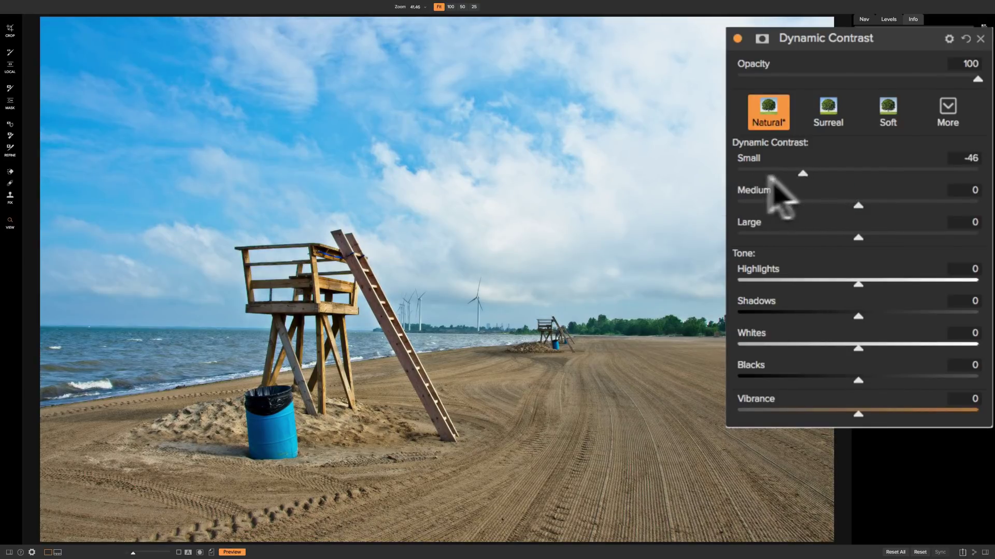
pyautogui.click(808, 207)
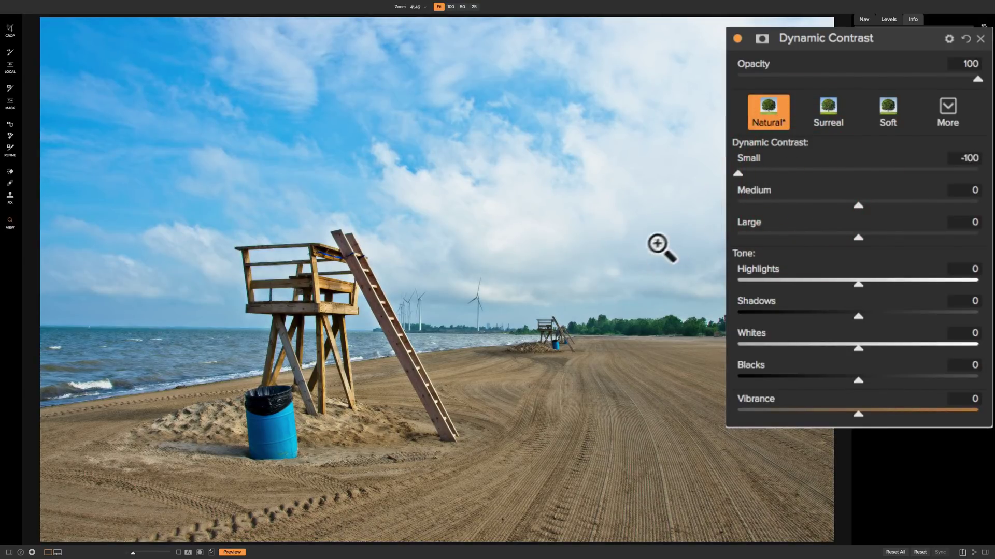
pyautogui.moveTo(738, 173); pyautogui.dragTo(856, 170)
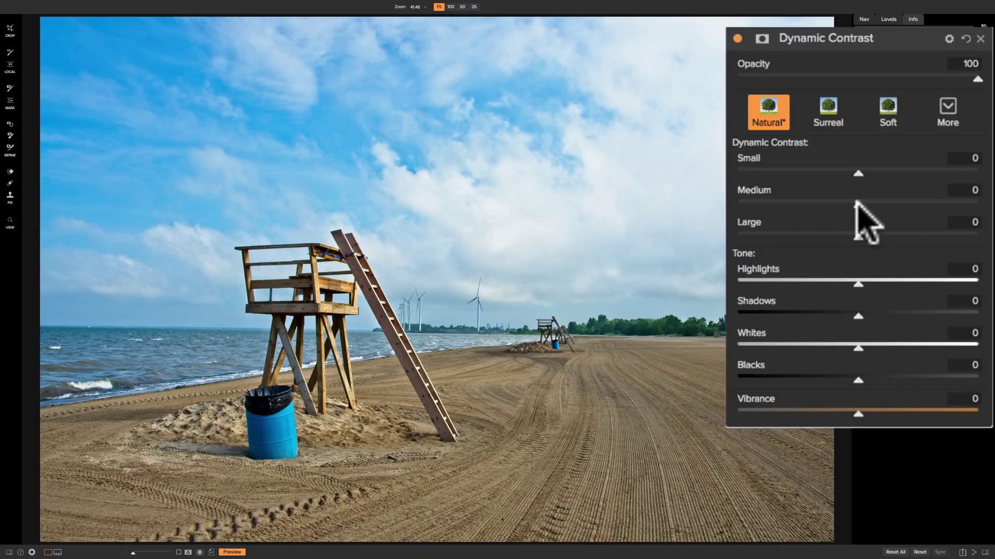
# Step: Set the Dynamic Contrast amounts to 24 for Small, 39 for Medium and 0 for Large
pyautogui.moveTo(859, 202); pyautogui.dragTo(901, 203)
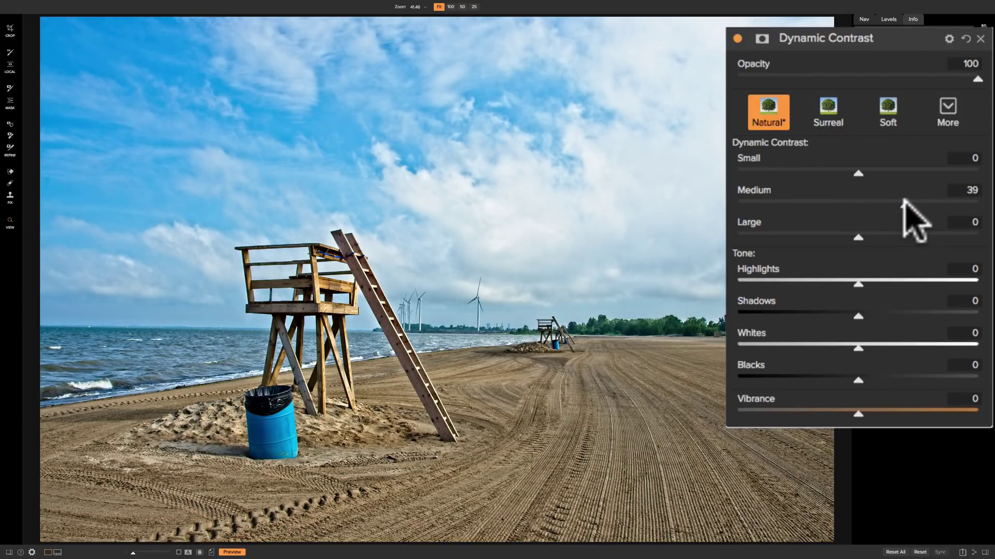
pyautogui.click(903, 205)
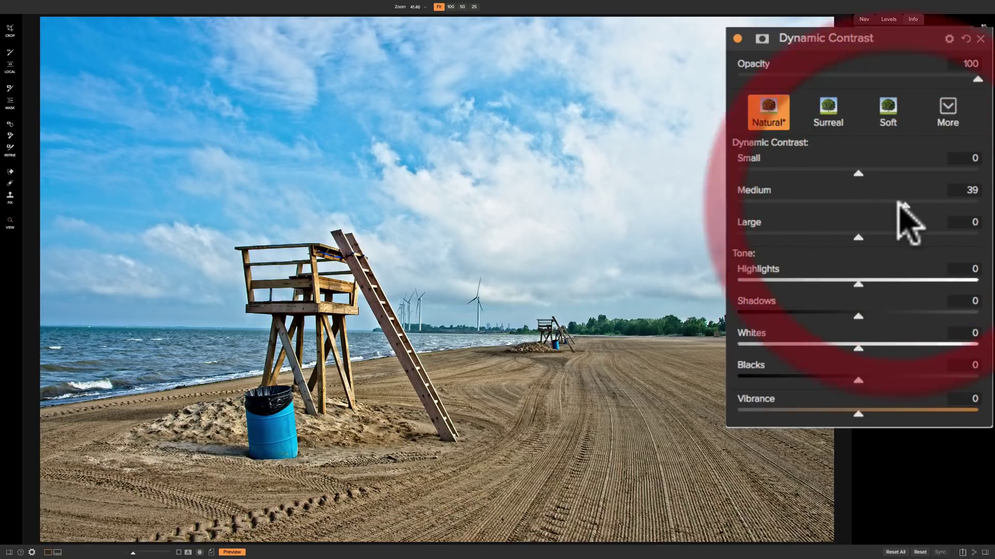
pyautogui.moveTo(855, 171); pyautogui.dragTo(884, 171)
pyautogui.click(885, 171)
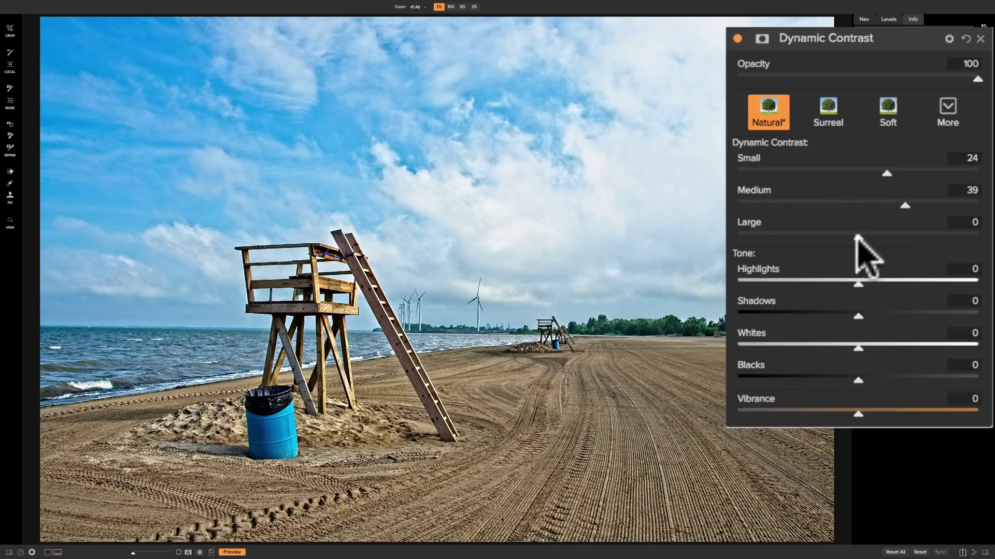
pyautogui.moveTo(858, 237)
pyautogui.mouseDown()
pyautogui.moveTo(877, 237)
pyautogui.moveTo(854, 235)
pyautogui.mouseUp()
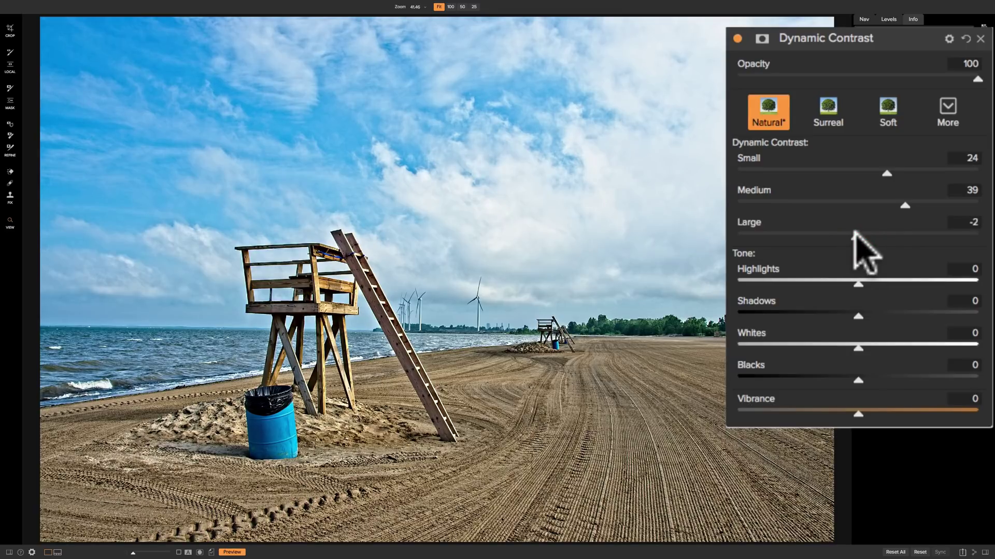
pyautogui.doubleClick(857, 236)
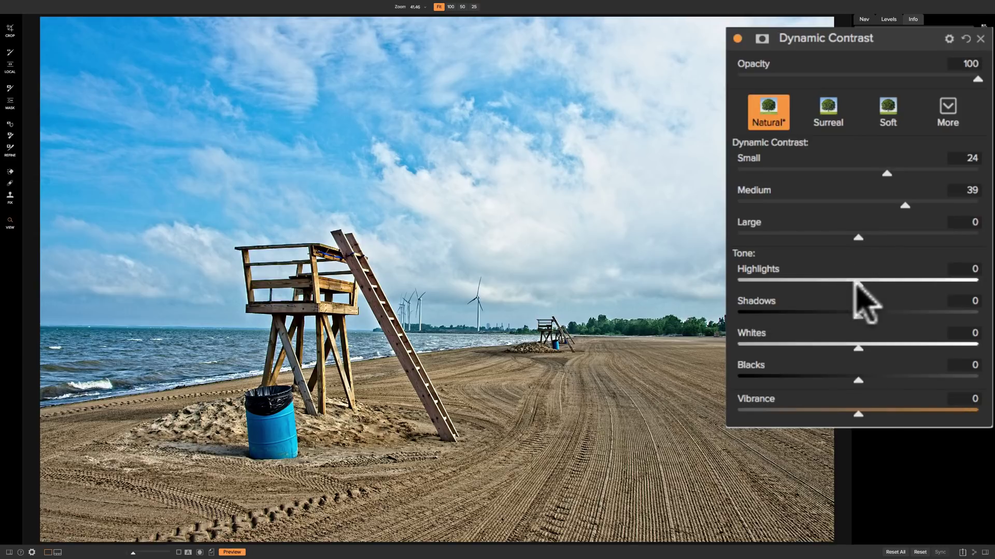
# Step: Lower the tone Highlights to -48, and try the Whites at 30 and 20 with the clipping view, returning the Whites to 0
pyautogui.moveTo(855, 282); pyautogui.dragTo(804, 281)
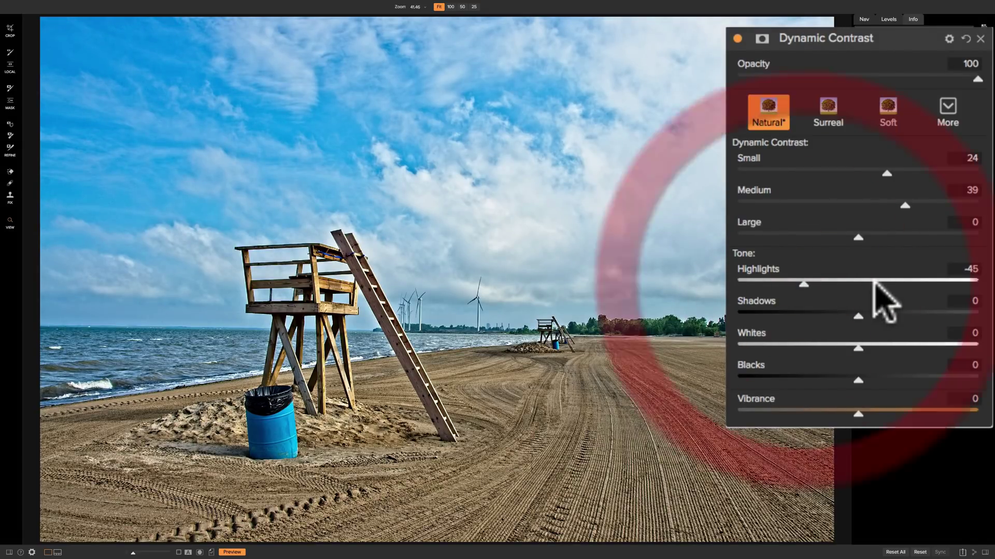
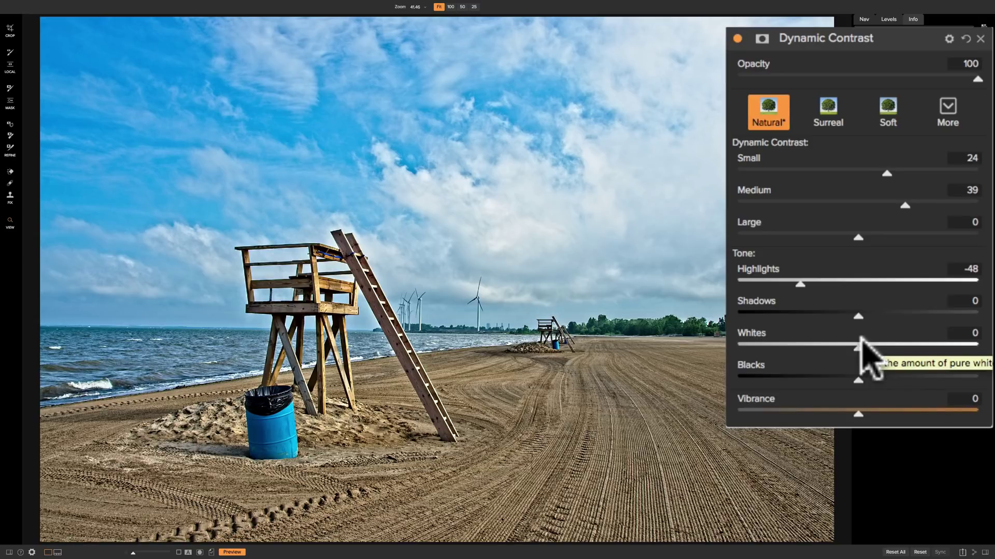
pyautogui.press('j')
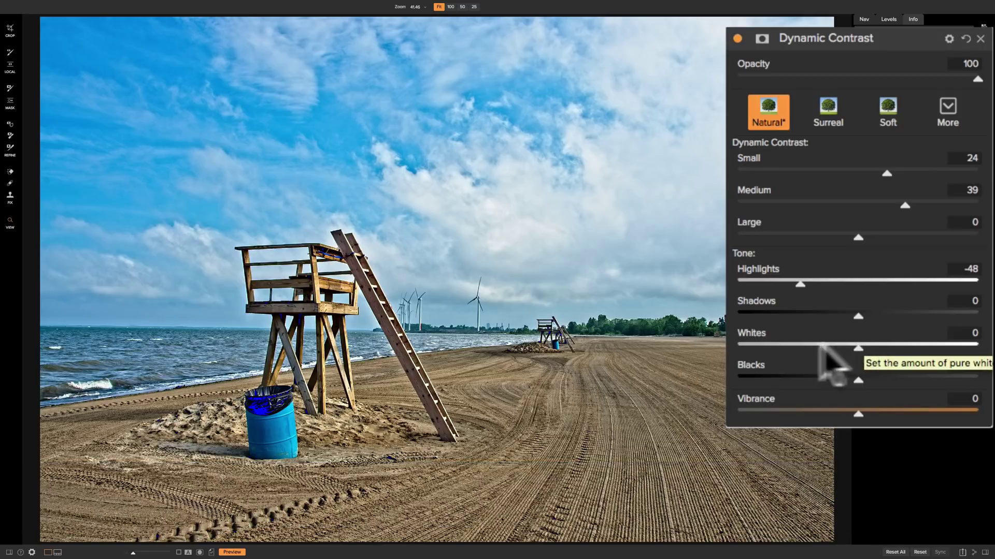
pyautogui.click(859, 349)
pyautogui.moveTo(859, 348); pyautogui.dragTo(925, 348)
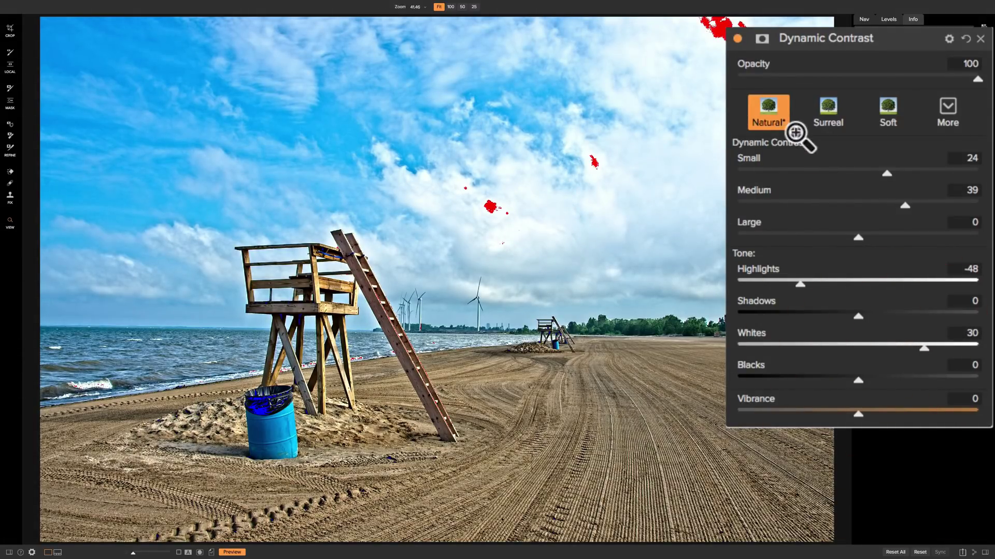
pyautogui.moveTo(924, 346); pyautogui.dragTo(911, 346)
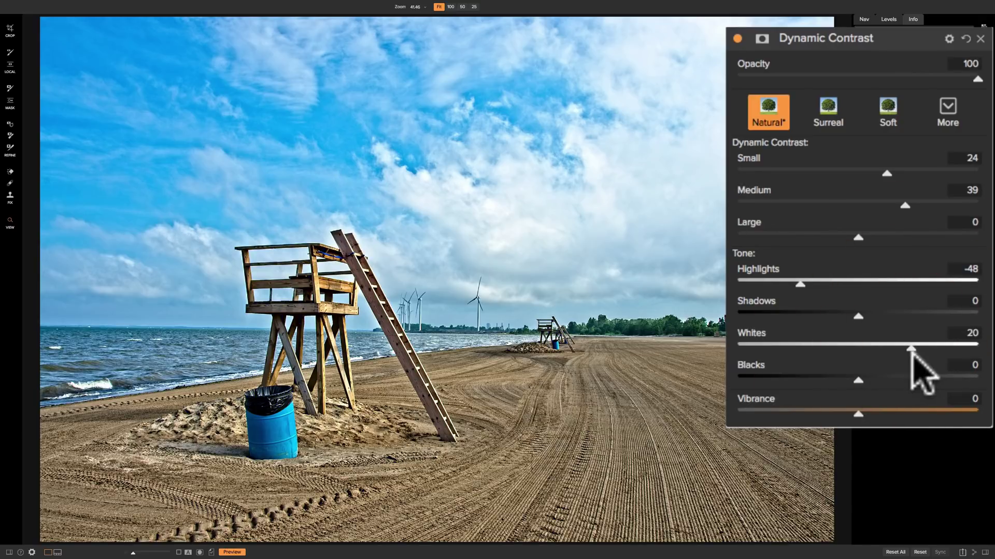
pyautogui.moveTo(910, 346); pyautogui.dragTo(858, 346)
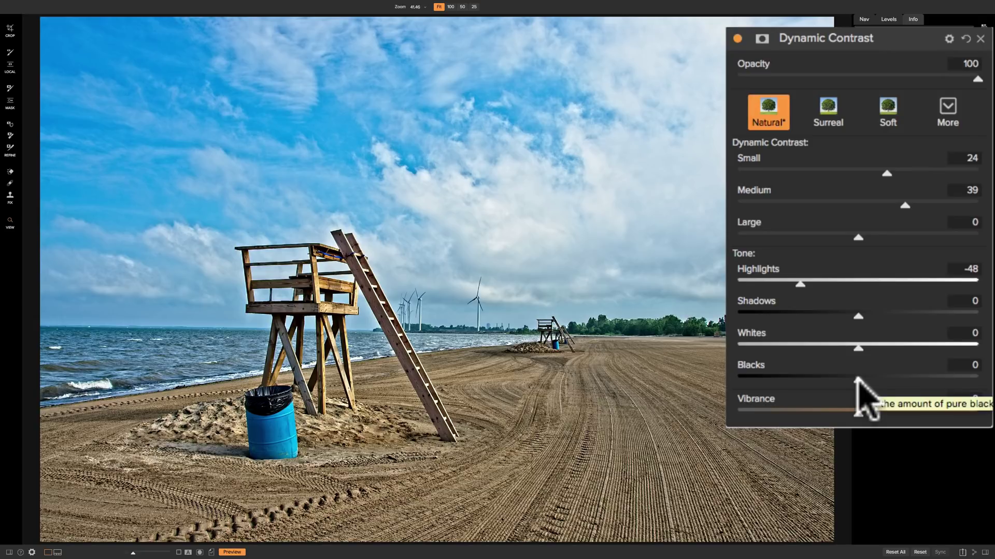
# Step: Try the Blacks at -22 with the clipping view shown, and return them to 0
pyautogui.press('j')
pyautogui.moveTo(859, 382); pyautogui.dragTo(802, 379)
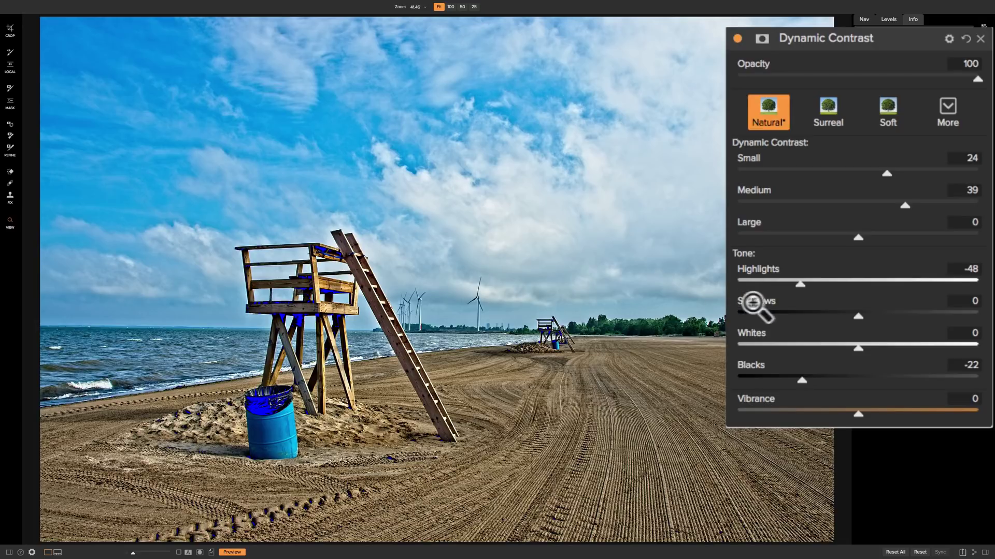
pyautogui.moveTo(808, 379); pyautogui.dragTo(858, 380)
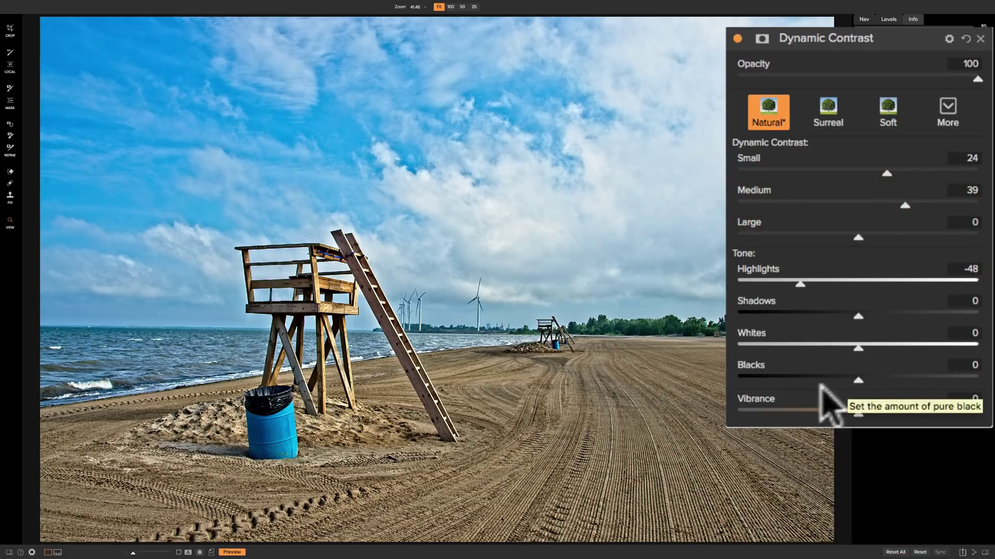
pyautogui.moveTo(858, 412)
pyautogui.mouseDown()
pyautogui.moveTo(902, 412)
pyautogui.moveTo(758, 412)
pyautogui.moveTo(875, 412)
pyautogui.moveTo(858, 413)
pyautogui.mouseUp()
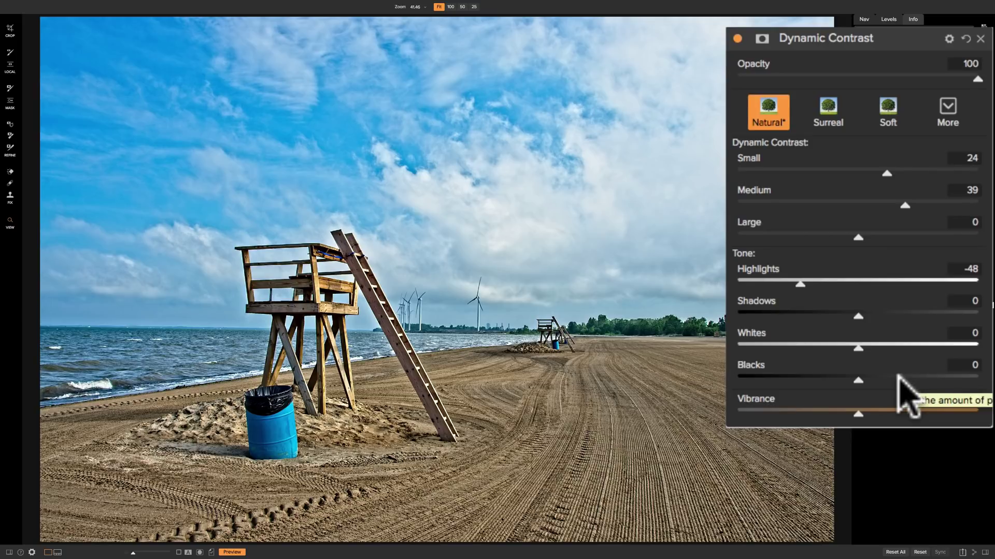
# Step: Check the filter's blending options, and after resetting the filter set the Small, Medium and Large contrast amounts to 100
pyautogui.click(949, 38)
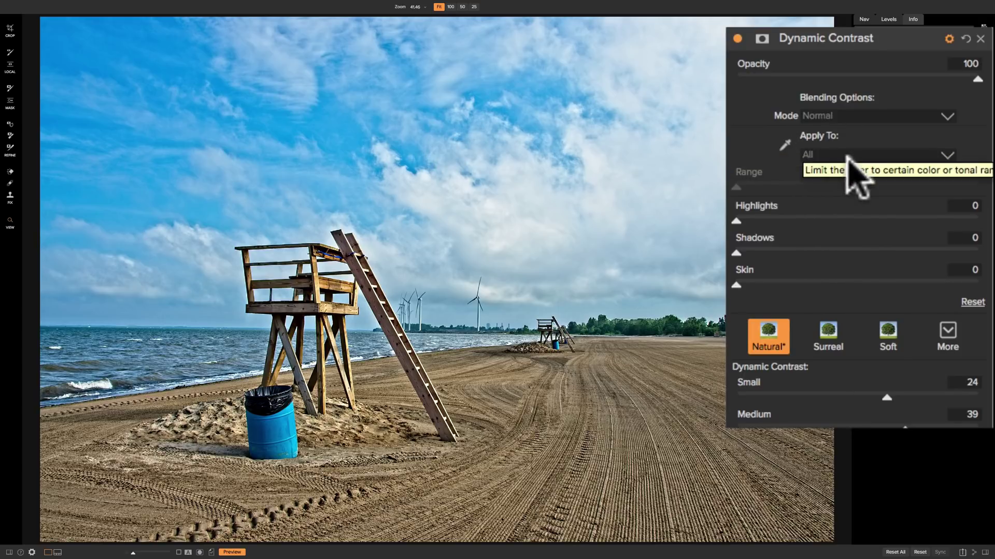
pyautogui.click(949, 38)
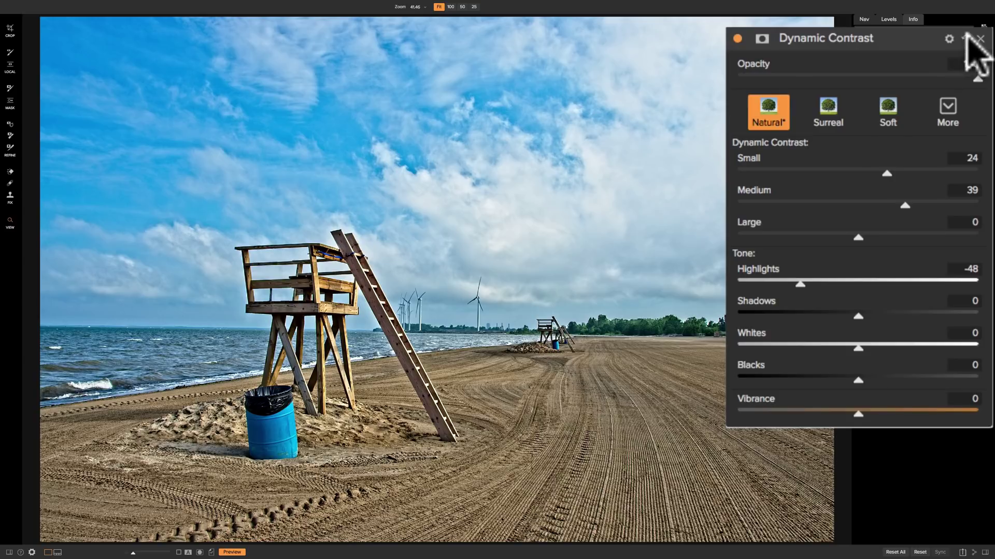
pyautogui.click(966, 38)
pyautogui.moveTo(858, 174); pyautogui.dragTo(992, 174)
pyautogui.moveTo(876, 205); pyautogui.dragTo(992, 205)
pyautogui.moveTo(882, 238); pyautogui.dragTo(992, 238)
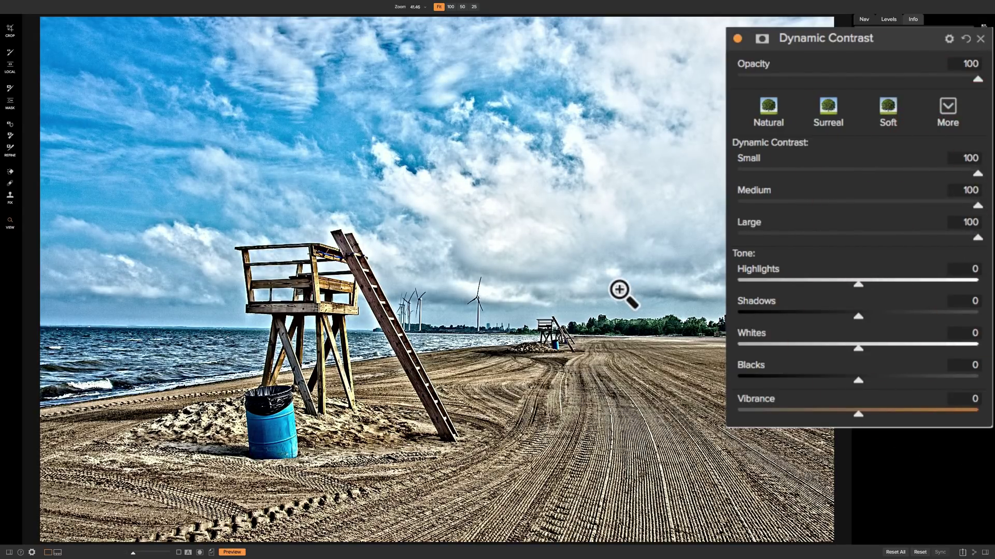
# Step: Show the blending options and limit the filter to the sand by sampling the beach color for Apply To
pyautogui.click(949, 38)
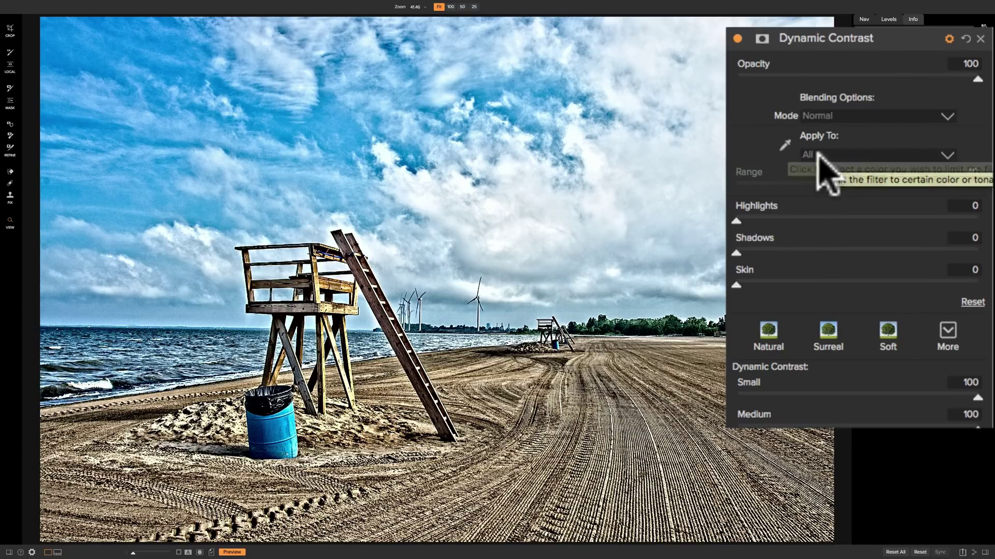
pyautogui.click(947, 156)
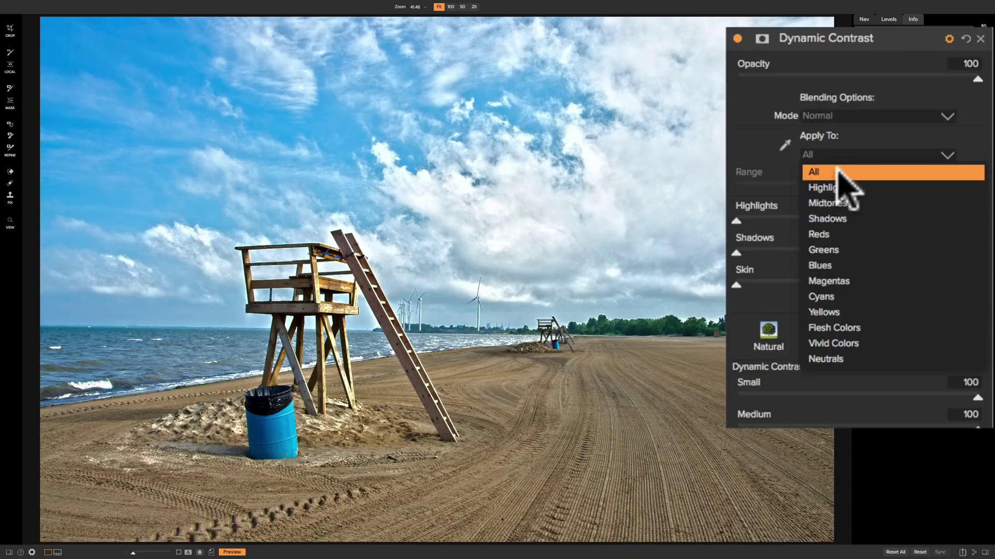
pyautogui.click(840, 172)
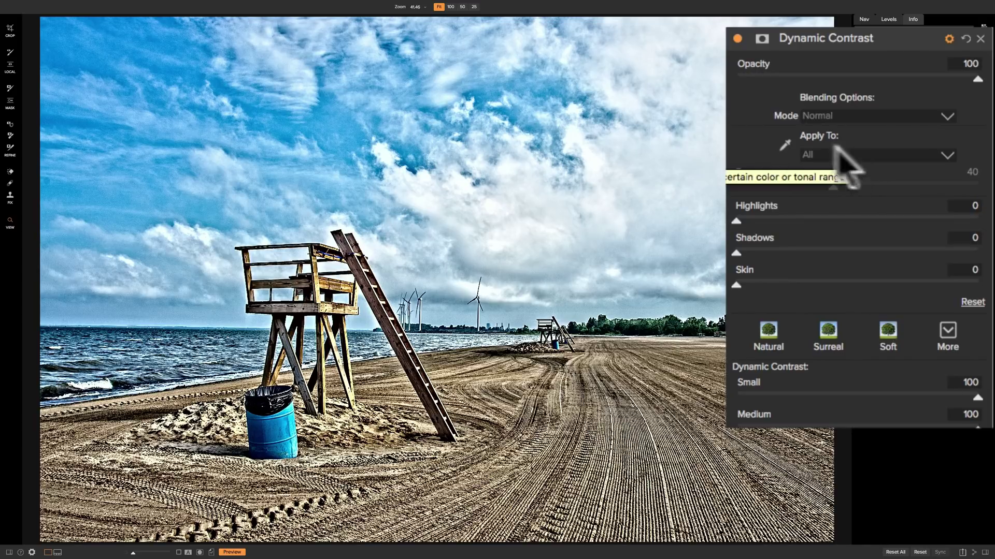
pyautogui.click(784, 144)
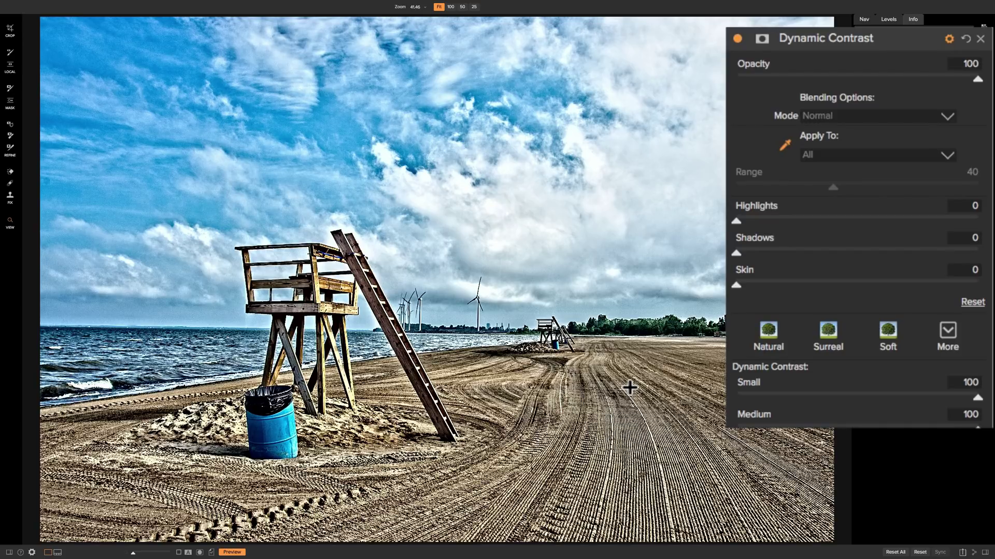
pyautogui.click(596, 397)
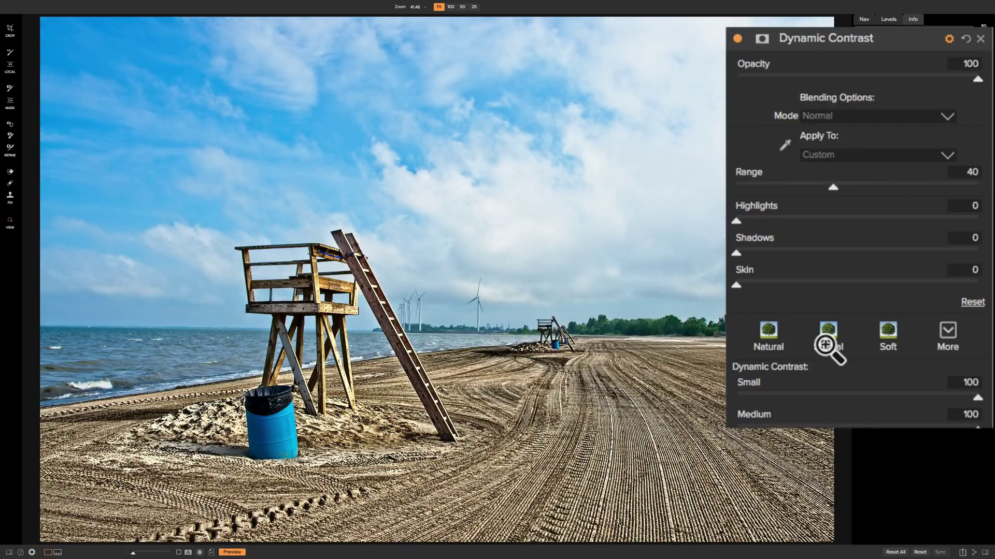
# Step: Compare the photo with the Dynamic Contrast filter switched off and on
pyautogui.click(737, 39)
pyautogui.click(737, 38)
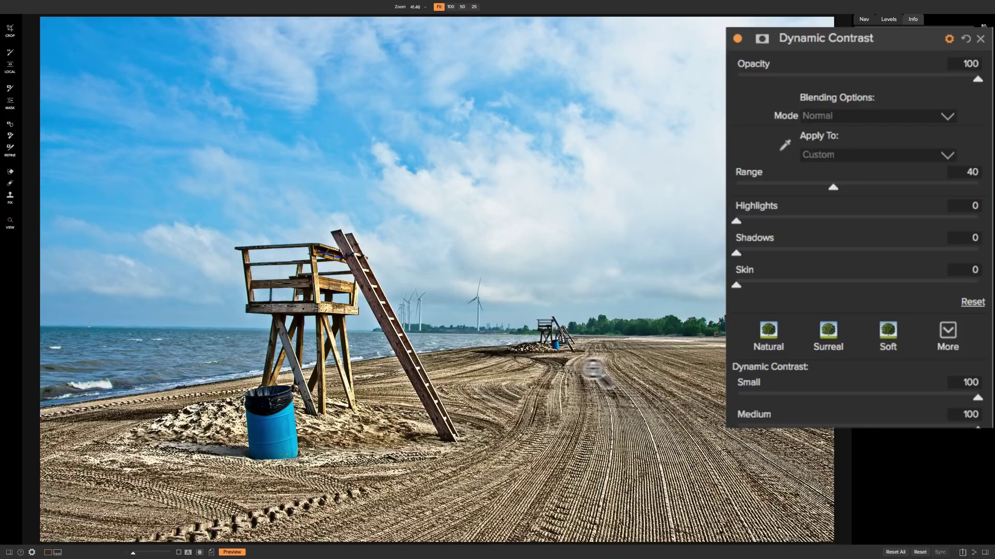
pyautogui.click(737, 38)
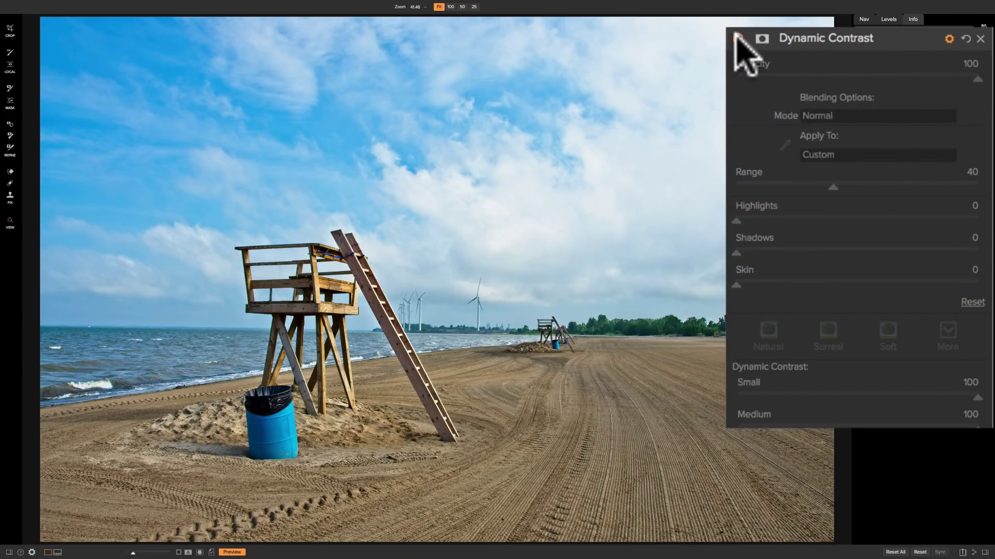
pyautogui.click(738, 39)
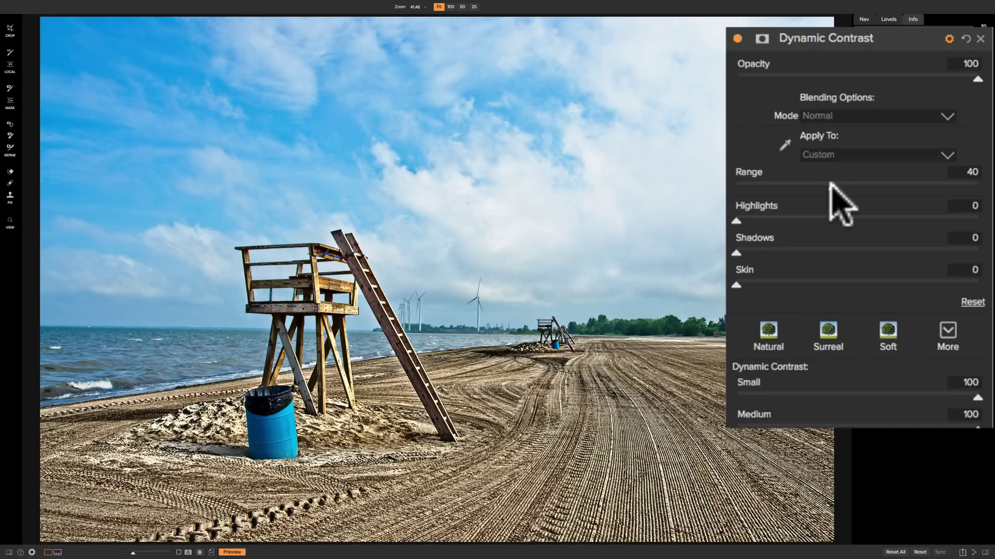
# Step: Try the color Range at 0, set it to 42, and test the Highlights protection, returning it to 0
pyautogui.moveTo(831, 183); pyautogui.dragTo(734, 184)
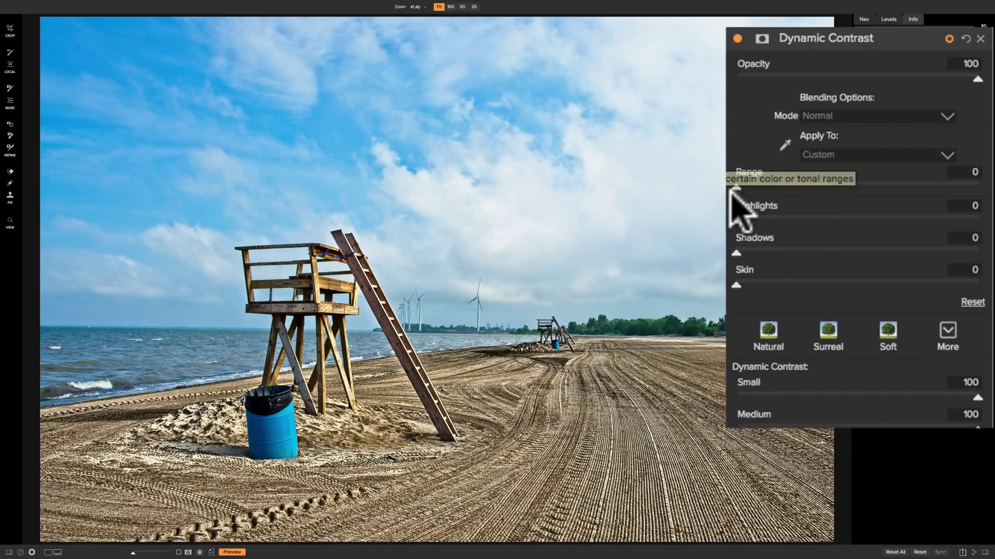
pyautogui.moveTo(735, 186); pyautogui.dragTo(836, 186)
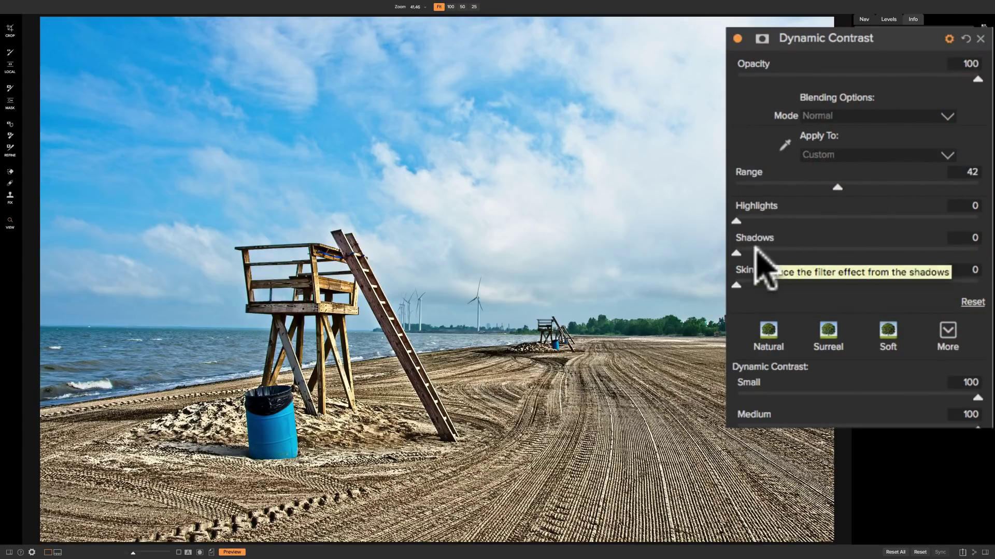
pyautogui.moveTo(735, 220); pyautogui.dragTo(837, 224)
pyautogui.doubleClick(829, 223)
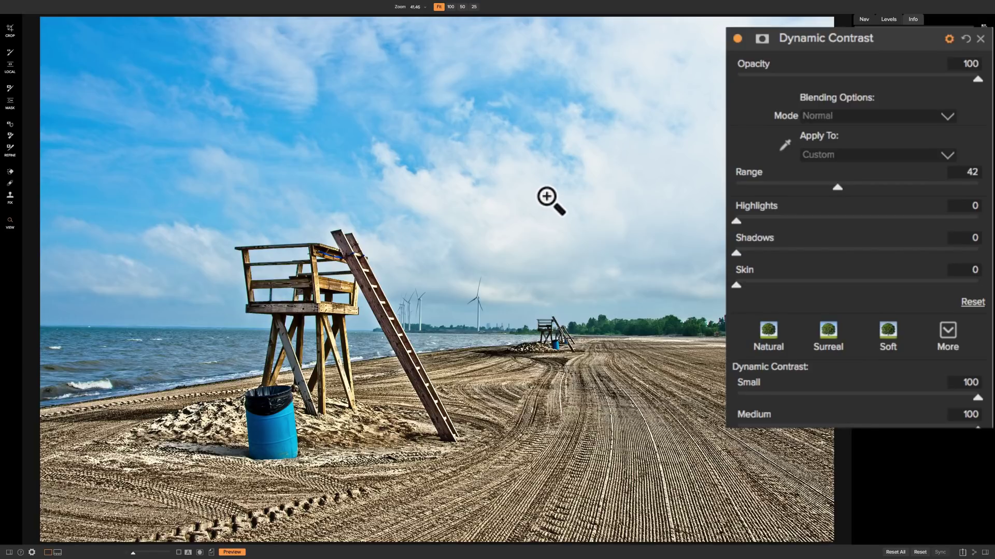
pyautogui.moveTo(735, 220)
pyautogui.mouseDown()
pyautogui.moveTo(962, 222)
pyautogui.moveTo(736, 221)
pyautogui.mouseUp()
# Step: Limit the filter to a color sampled from the water near the horizon, and test the Highlights protection, returning it to 0
pyautogui.click(785, 145)
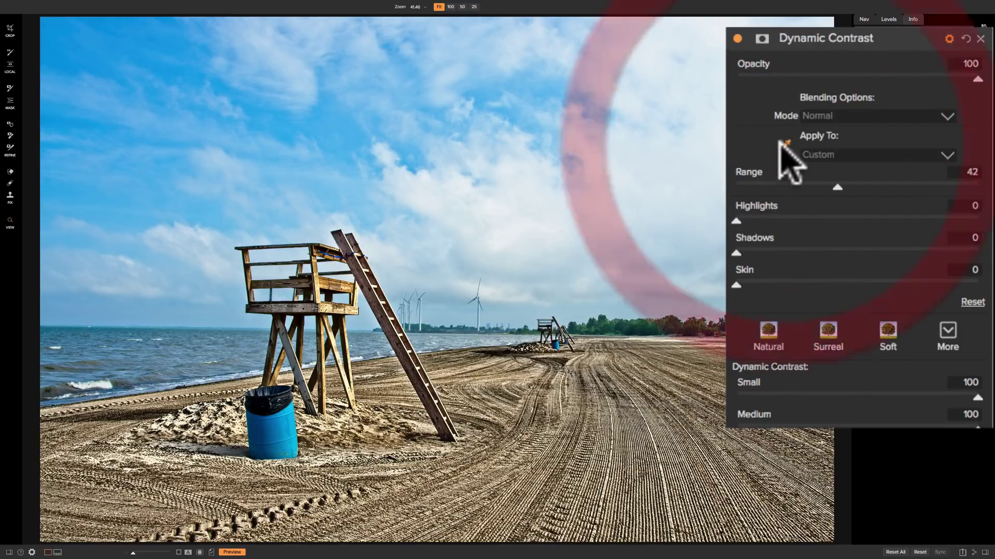
pyautogui.click(425, 338)
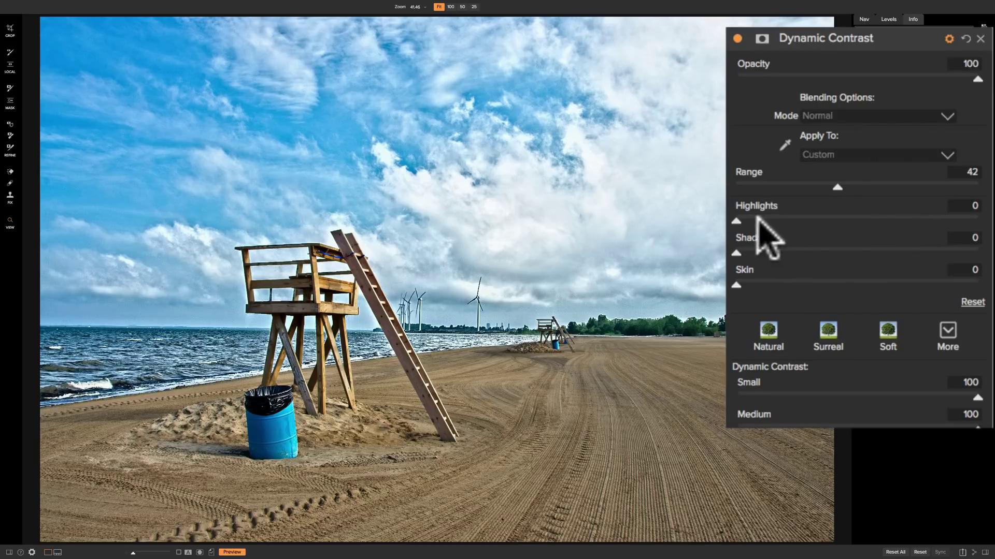
pyautogui.click(737, 222)
pyautogui.moveTo(738, 222); pyautogui.dragTo(817, 222)
pyautogui.doubleClick(831, 222)
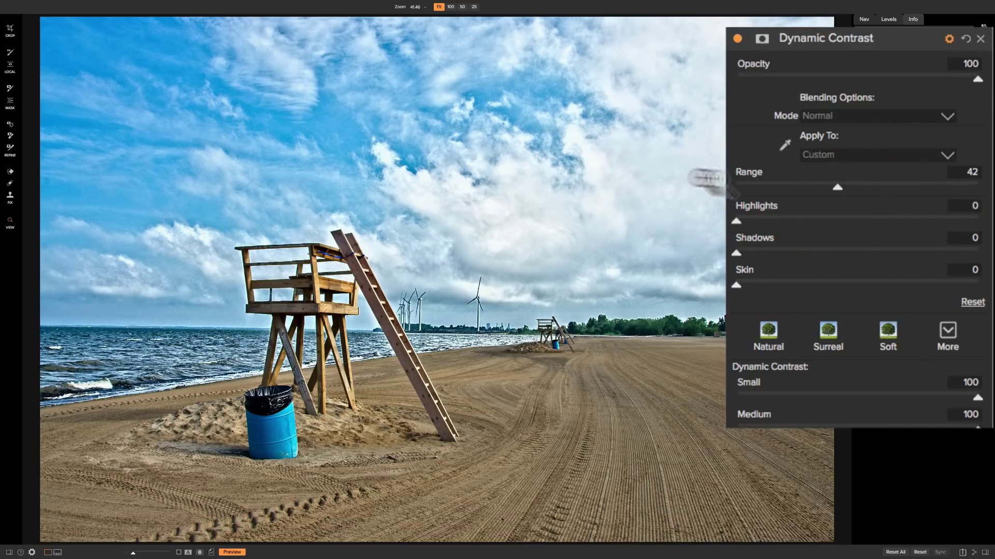
pyautogui.moveTo(736, 221); pyautogui.dragTo(939, 221)
pyautogui.doubleClick(893, 222)
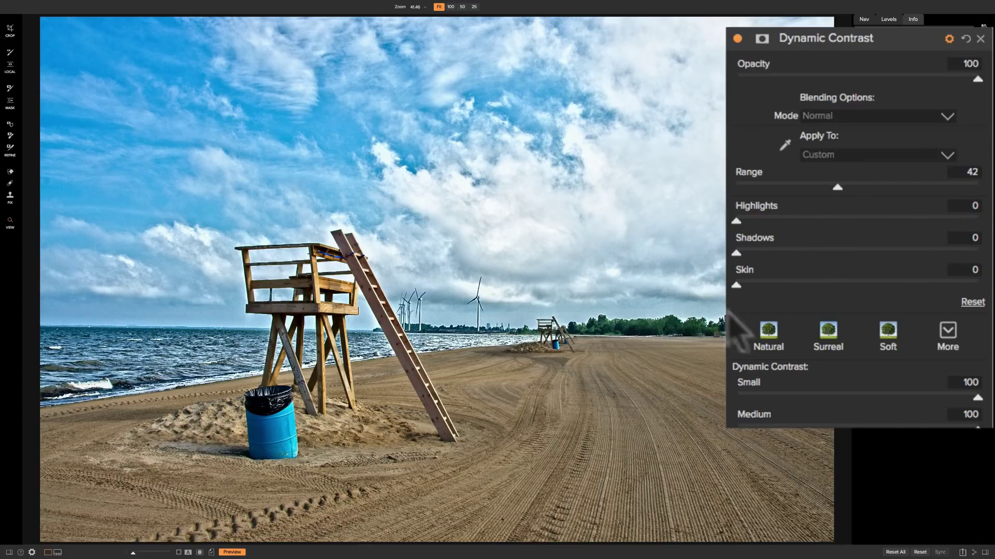
# Step: Try the Shadows protection and the Skin protection at 53, returning both to 0
pyautogui.moveTo(736, 253); pyautogui.dragTo(792, 254)
pyautogui.doubleClick(731, 238)
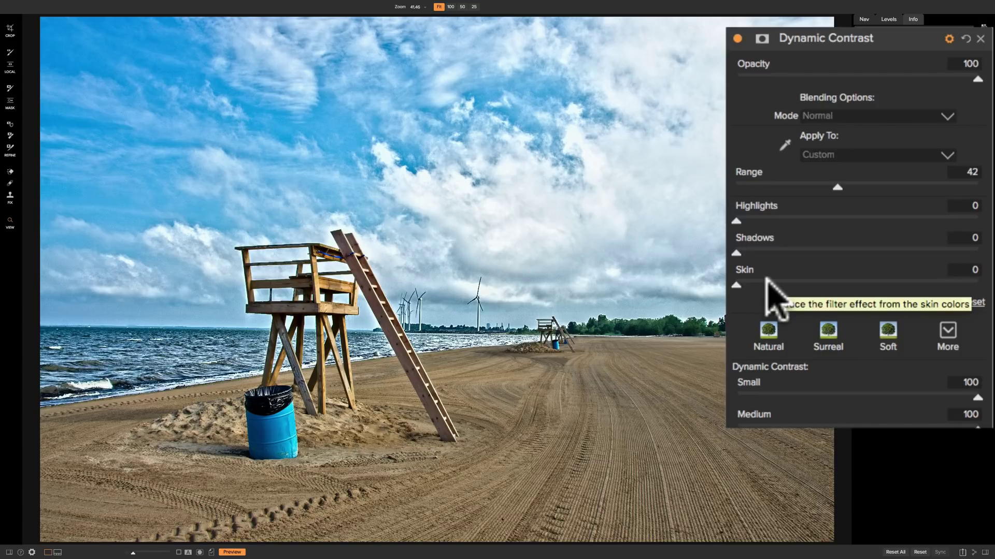
pyautogui.moveTo(735, 284); pyautogui.dragTo(857, 288)
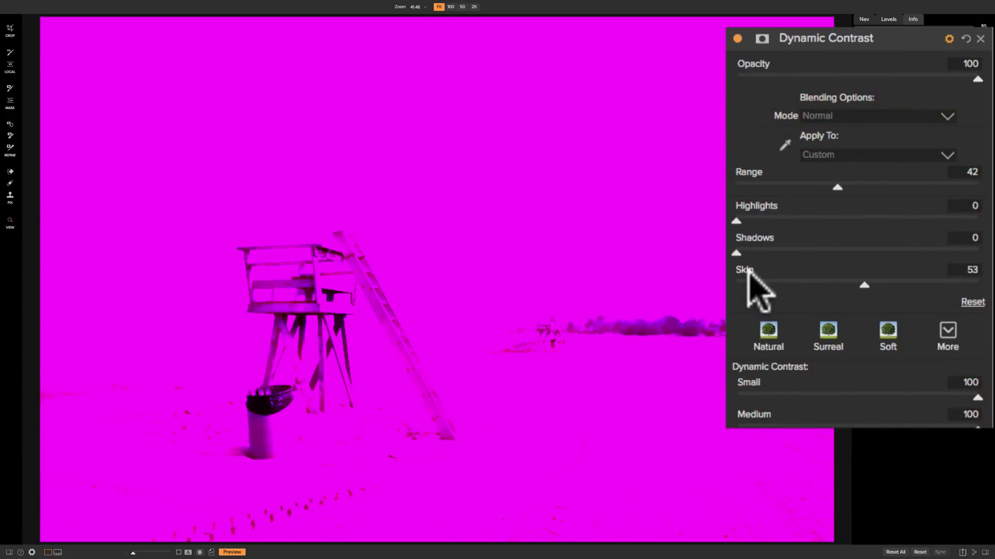
pyautogui.doubleClick(864, 285)
pyautogui.moveTo(736, 285); pyautogui.dragTo(757, 289)
pyautogui.click(845, 251)
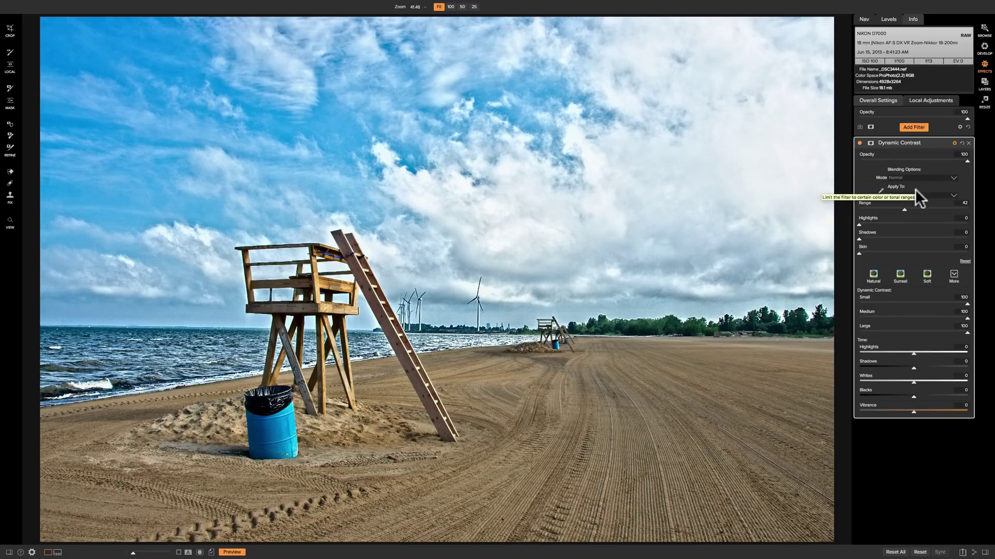
# Step: Hide the blending options and reset the Dynamic Contrast filter, with the Medium and Large contrast amounts set to 0
pyautogui.click(914, 193)
pyautogui.click(904, 203)
pyautogui.click(954, 143)
pyautogui.click(961, 143)
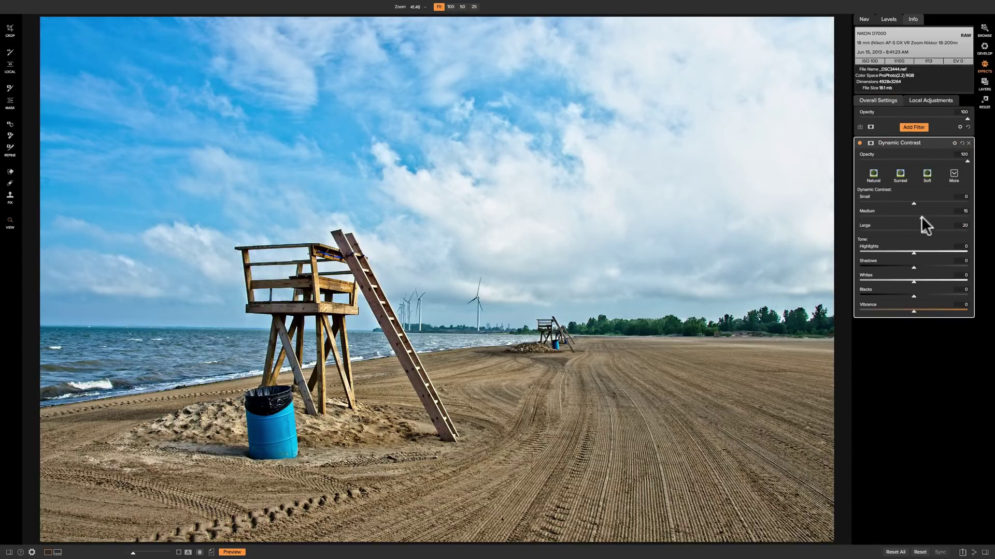
pyautogui.moveTo(913, 219); pyautogui.dragTo(914, 231)
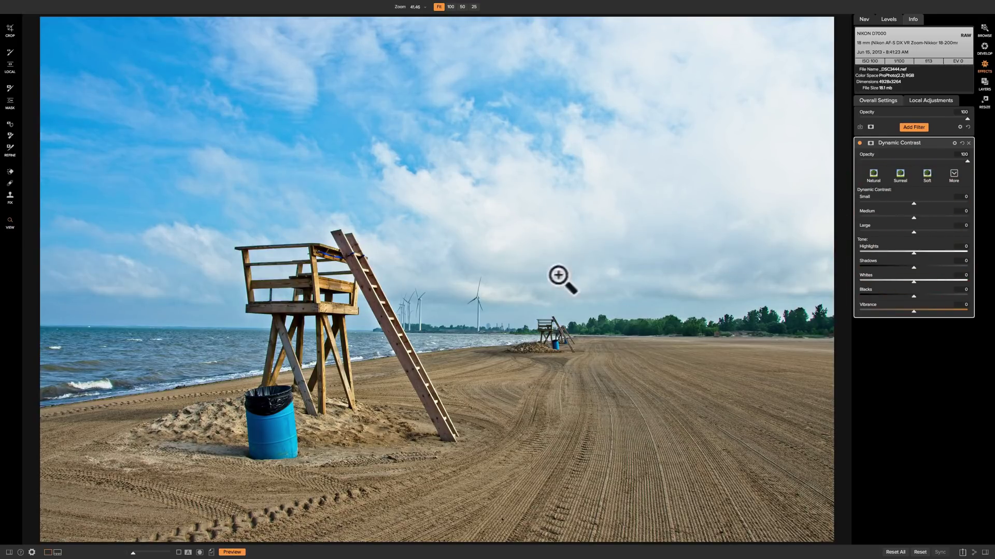
# Step: Set the Medium contrast to 37, the Small contrast to 36 and the tone Highlights to -46
pyautogui.moveTo(913, 217); pyautogui.dragTo(933, 217)
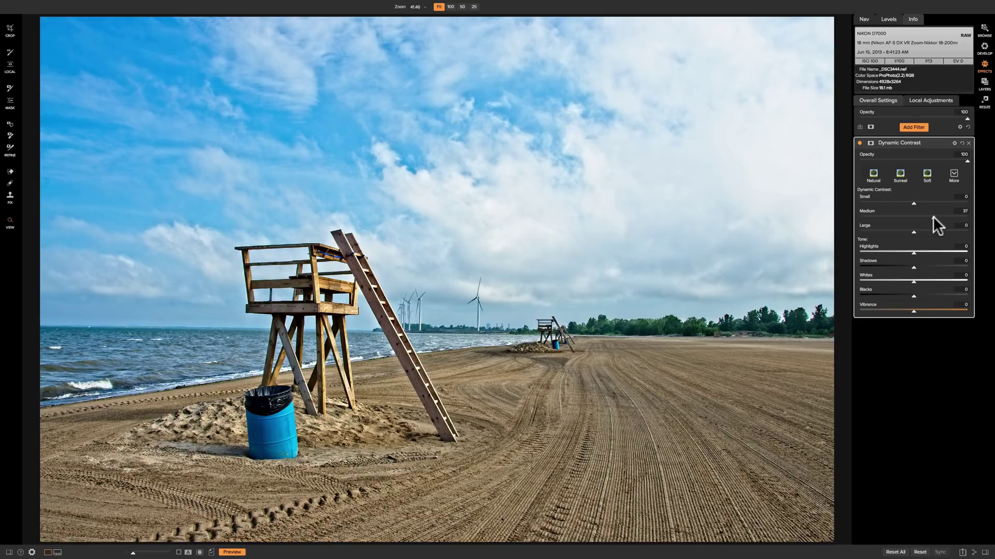
pyautogui.click(932, 218)
pyautogui.moveTo(913, 201); pyautogui.dragTo(932, 200)
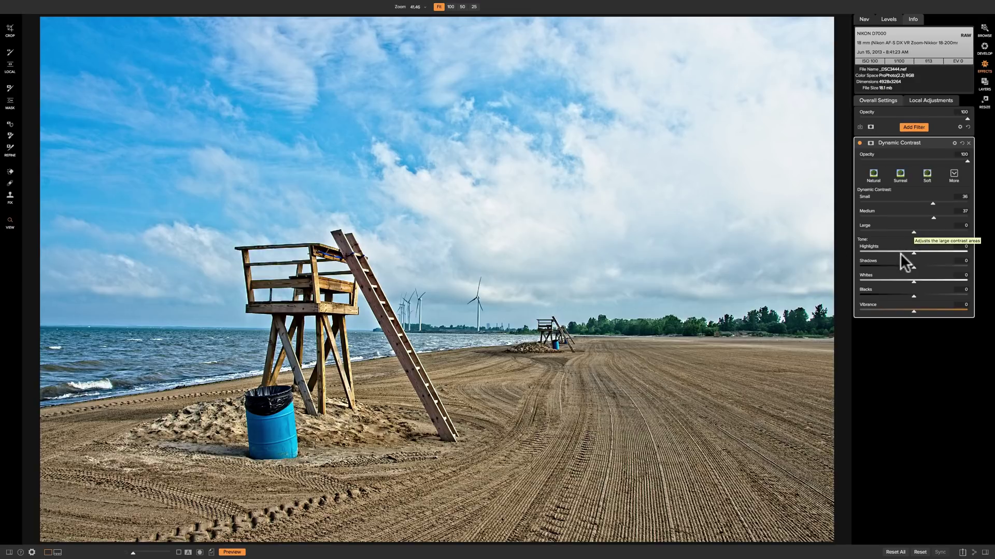
pyautogui.moveTo(912, 252); pyautogui.dragTo(889, 253)
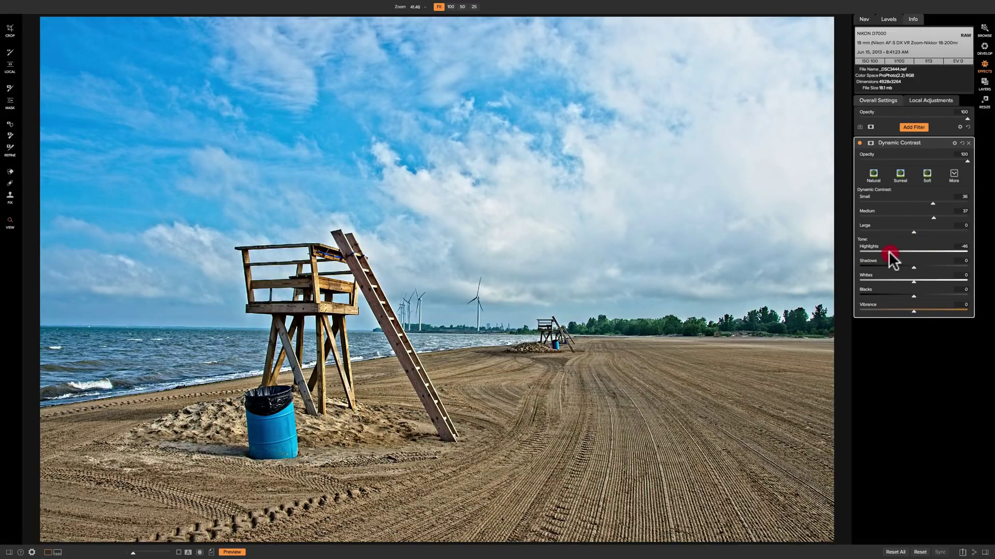